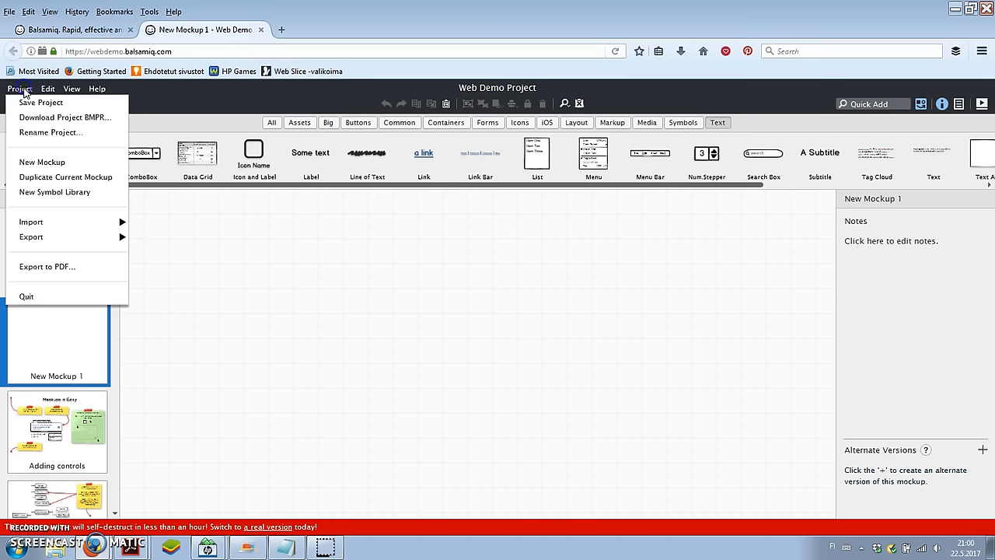
- Import the 1200 Grid-16Column Layout into New Mockup 1 as mockup JSON
{"action": "mouse_move", "coordinate": [56, 227]}
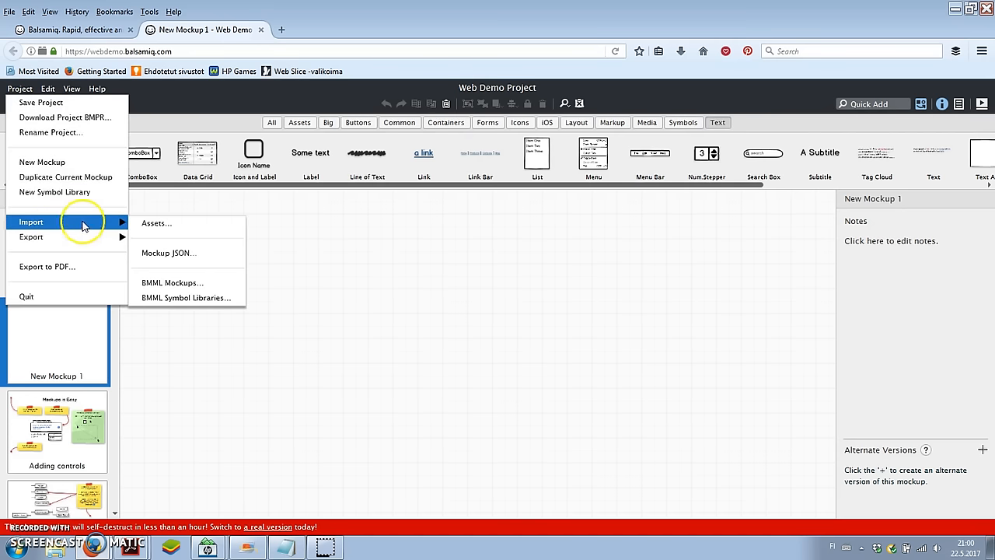
{"action": "left_click", "coordinate": [173, 253]}
{"action": "left_click", "coordinate": [598, 413]}
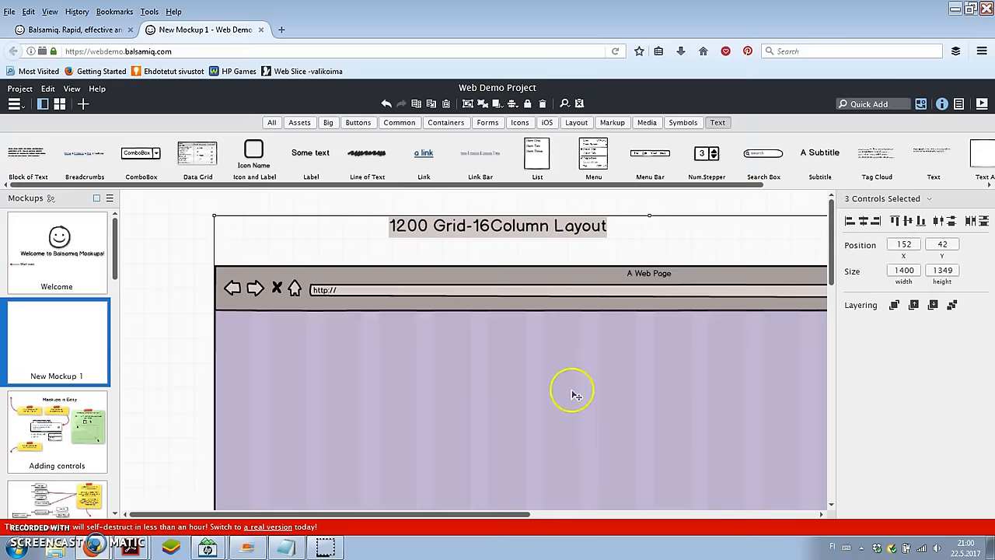
- Shrink the imported grid layout to about 1103 × 1112 and move it up on the canvas
{"action": "scroll", "coordinate": [573, 393], "scroll_direction": "down", "scroll_amount": 1}
{"action": "left_click_drag", "start_coordinate": [514, 515], "coordinate": [578, 515]}
{"action": "left_click_drag", "start_coordinate": [126, 296], "coordinate": [199, 342]}
{"action": "left_click_drag", "start_coordinate": [535, 515], "coordinate": [374, 510]}
{"action": "left_click_drag", "start_coordinate": [164, 340], "coordinate": [202, 364]}
{"action": "left_click_drag", "start_coordinate": [465, 515], "coordinate": [504, 516]}
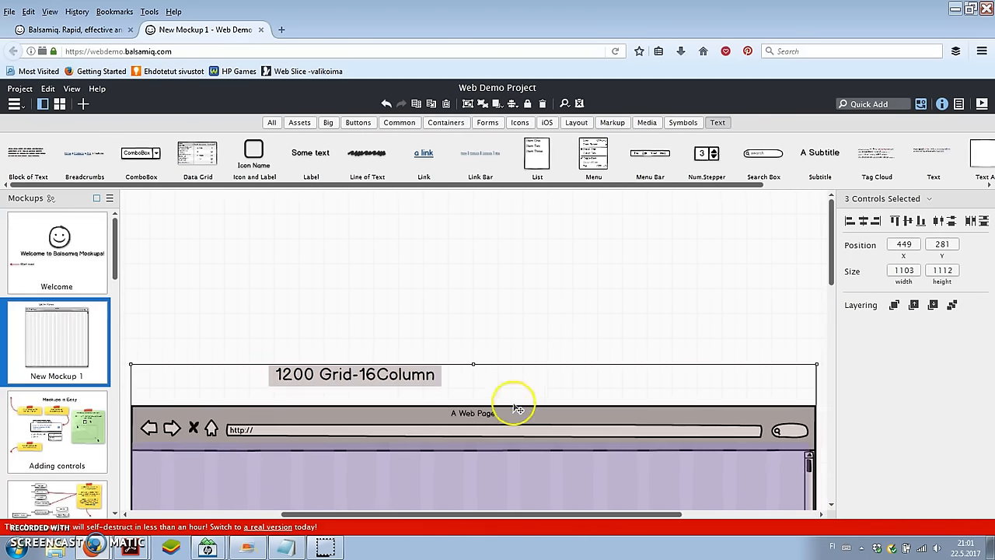
{"action": "left_click_drag", "start_coordinate": [515, 406], "coordinate": [516, 249]}
{"action": "left_click", "coordinate": [125, 241]}
- Place a rectangle at the top of the web page's content area and stretch it across the page width
{"action": "left_click", "coordinate": [450, 123]}
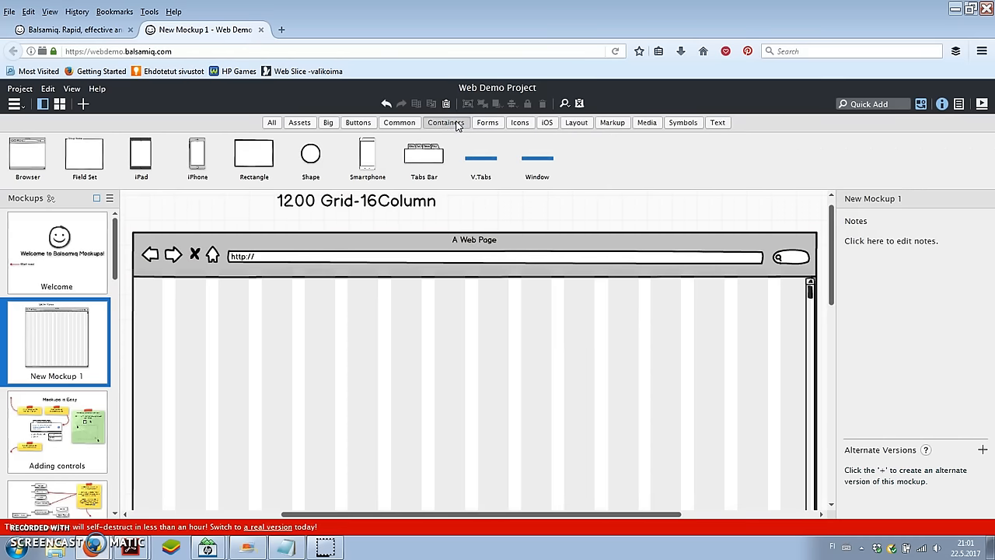
{"action": "left_click", "coordinate": [301, 122]}
{"action": "left_click", "coordinate": [328, 123]}
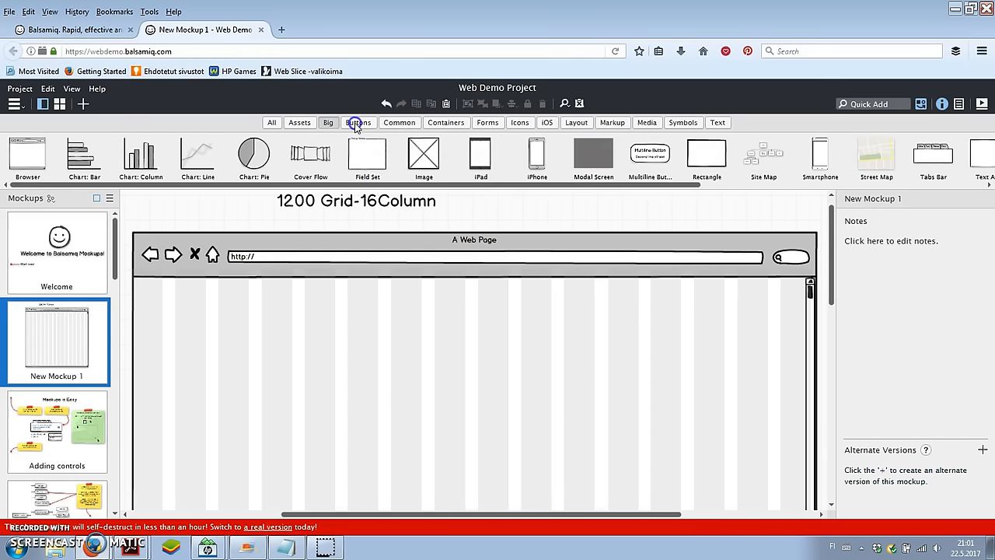
{"action": "left_click", "coordinate": [356, 124]}
{"action": "left_click", "coordinate": [397, 123]}
{"action": "left_click_drag", "start_coordinate": [933, 153], "coordinate": [140, 284]}
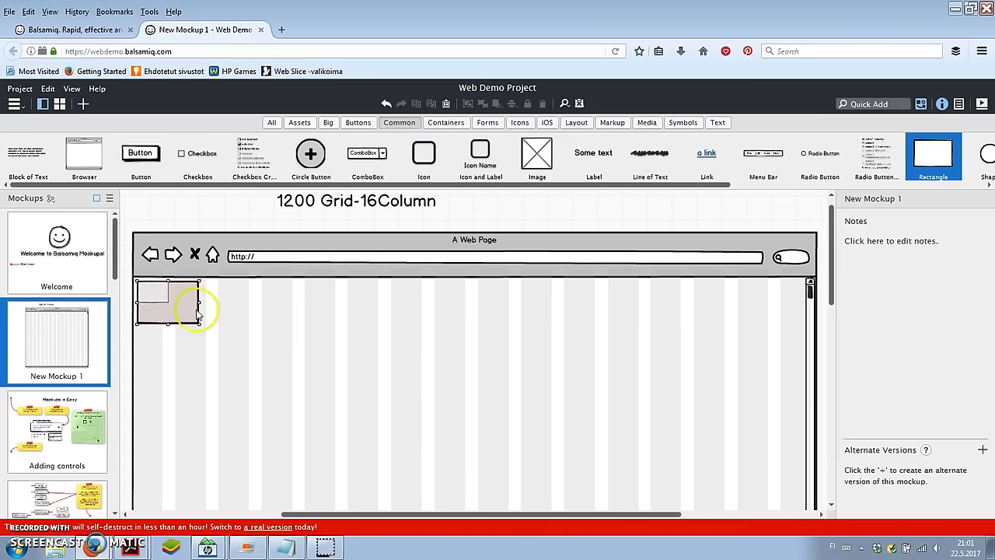
{"action": "left_click_drag", "start_coordinate": [201, 326], "coordinate": [803, 506]}
- Lengthen the header rectangle downward to a height of about 442
{"action": "scroll", "coordinate": [748, 418], "scroll_direction": "down", "scroll_amount": 2}
{"action": "left_click_drag", "start_coordinate": [469, 448], "coordinate": [468, 500]}
{"action": "scroll", "coordinate": [584, 334], "scroll_direction": "down", "scroll_amount": 1}
{"action": "key", "text": "Delete"}
{"action": "left_click", "coordinate": [628, 395]}
{"action": "scroll", "coordinate": [611, 311], "scroll_direction": "up", "scroll_amount": 2}
- Add an image placeholder inside the header rectangle and enlarge it to cover roughly the left 60 percent at full height
{"action": "left_click_drag", "start_coordinate": [538, 150], "coordinate": [143, 234]}
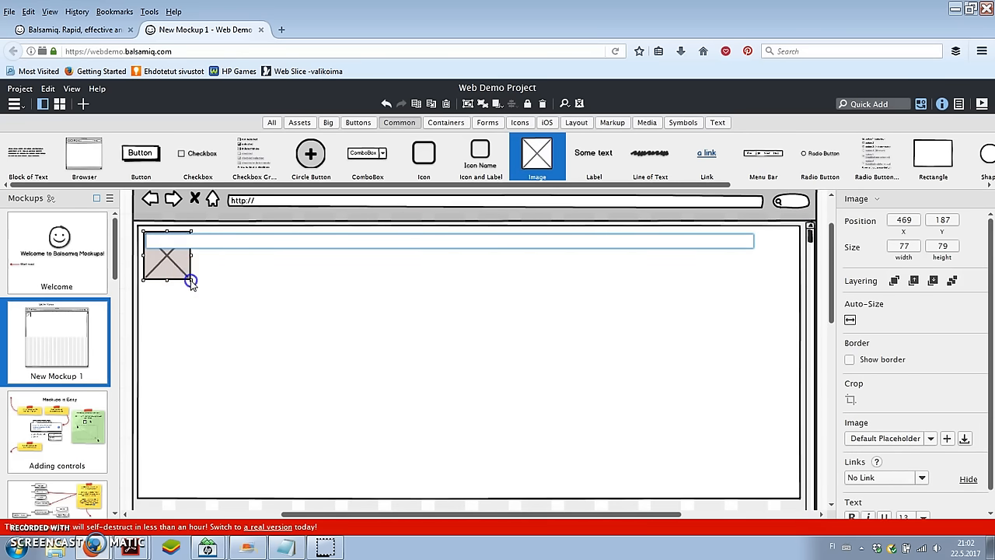
{"action": "left_click", "coordinate": [210, 294]}
{"action": "left_click", "coordinate": [188, 277]}
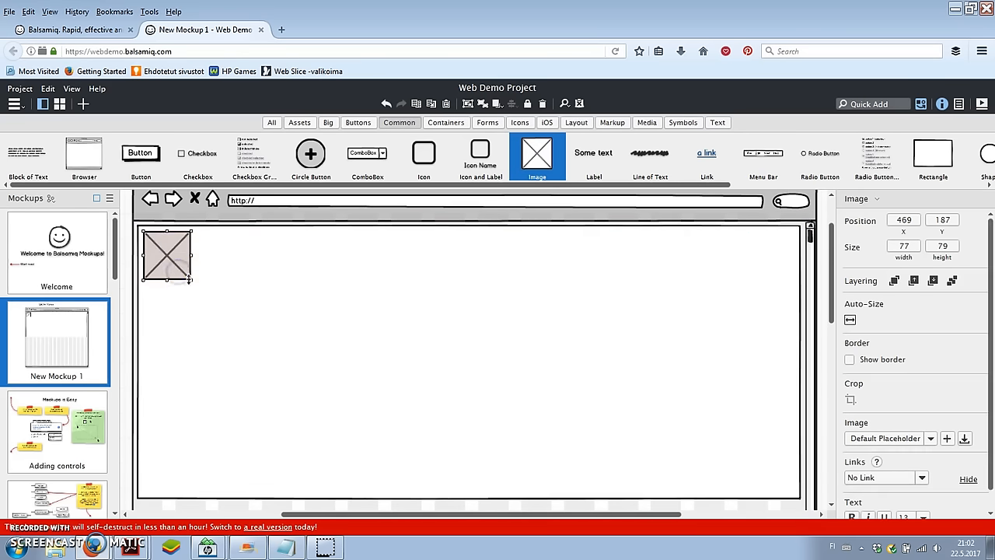
{"action": "left_click_drag", "start_coordinate": [191, 281], "coordinate": [558, 496]}
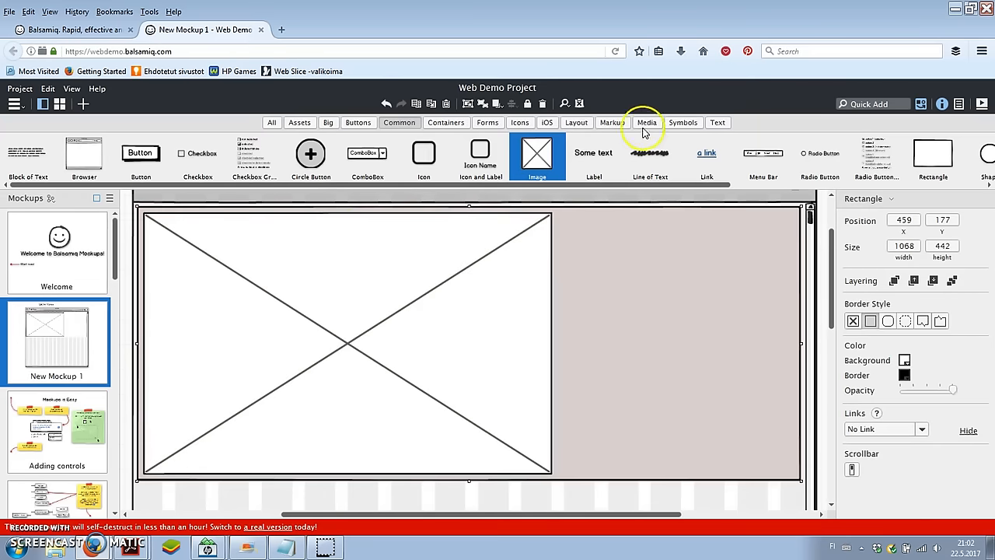
- Add a title reading "IVY LILY CREATIVE" beside the image placeholder in the header
{"action": "left_click", "coordinate": [716, 123]}
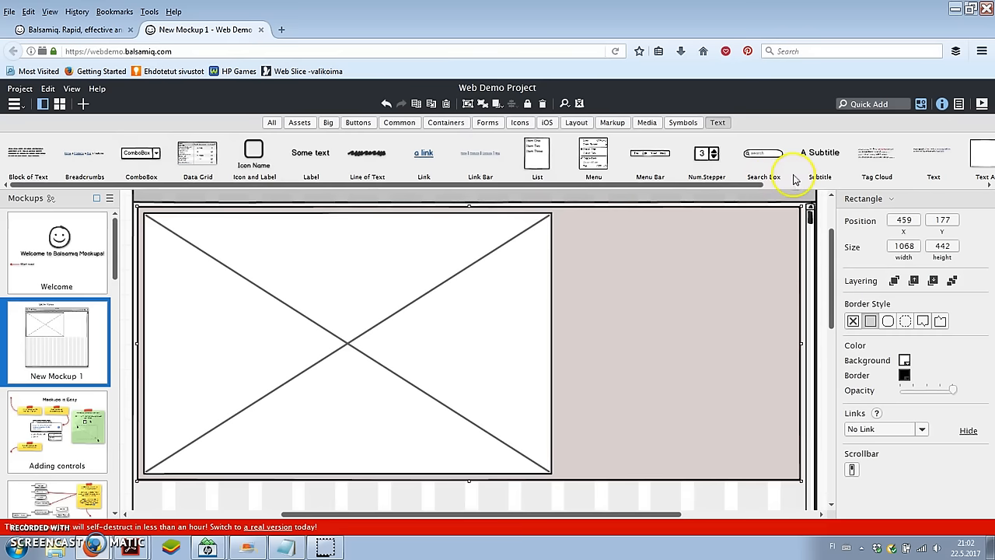
{"action": "scroll", "coordinate": [808, 167], "scroll_direction": "down", "scroll_amount": 3}
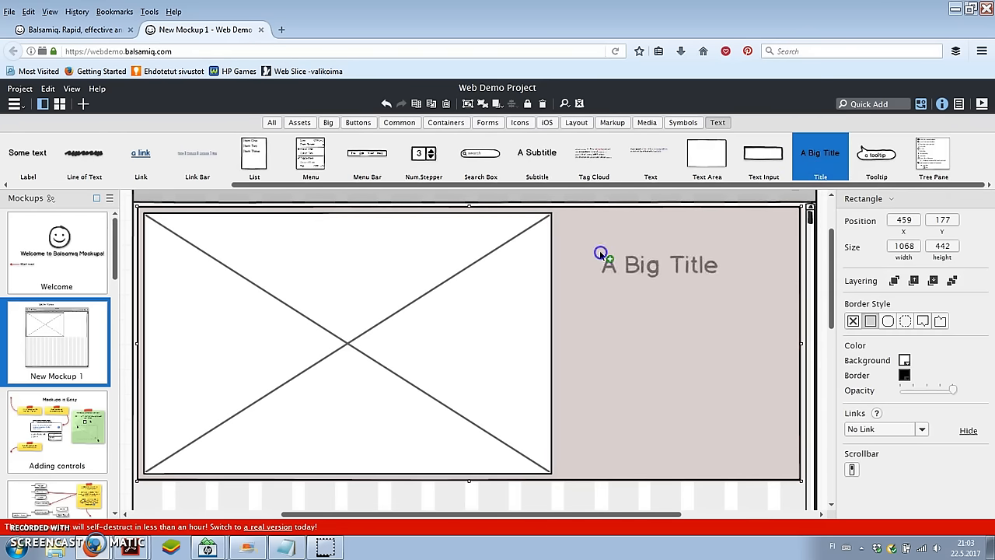
{"action": "left_click_drag", "start_coordinate": [601, 254], "coordinate": [600, 254]}
{"action": "double_click", "coordinate": [668, 264]}
{"action": "type", "text": "IVY LILY CREATIVE"}
{"action": "key", "text": "Return"}
{"action": "left_click_drag", "start_coordinate": [662, 261], "coordinate": [625, 243]}
- Shorten the title text to "IVY LILY", set its font size to 60 and narrow it to fit inside the header
{"action": "double_click", "coordinate": [734, 250]}
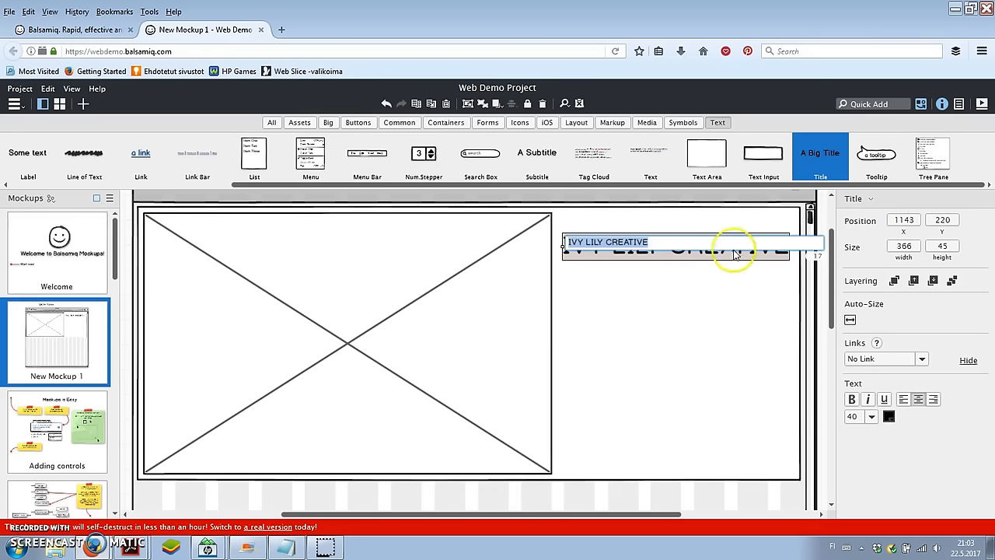
{"action": "left_click", "coordinate": [871, 417]}
{"action": "left_click", "coordinate": [855, 381]}
{"action": "left_click_drag", "start_coordinate": [625, 514], "coordinate": [708, 514]}
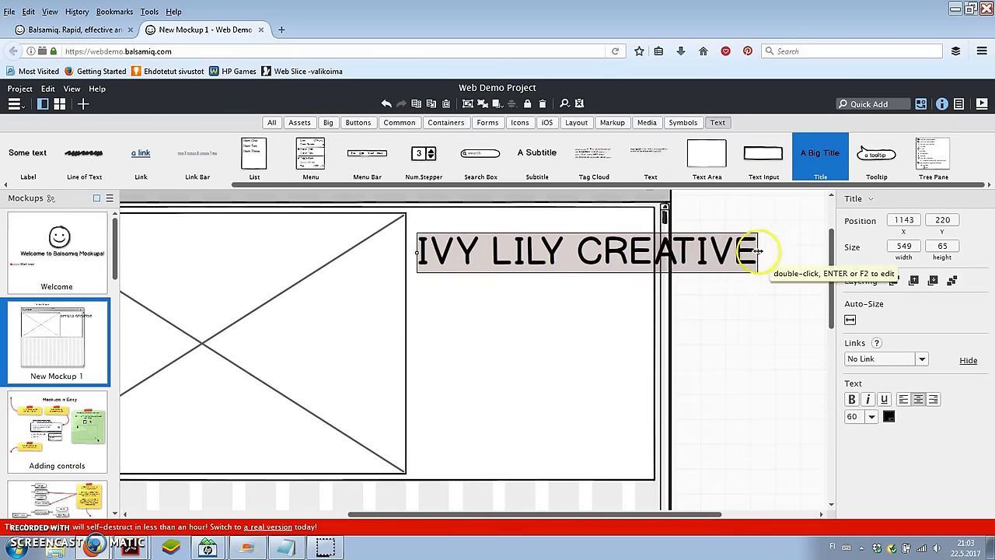
{"action": "left_click_drag", "start_coordinate": [760, 252], "coordinate": [630, 252]}
- Add a second title reading "CREATIVE" beneath IVY LILY and set its font size to 60
{"action": "left_click_drag", "start_coordinate": [820, 156], "coordinate": [489, 287]}
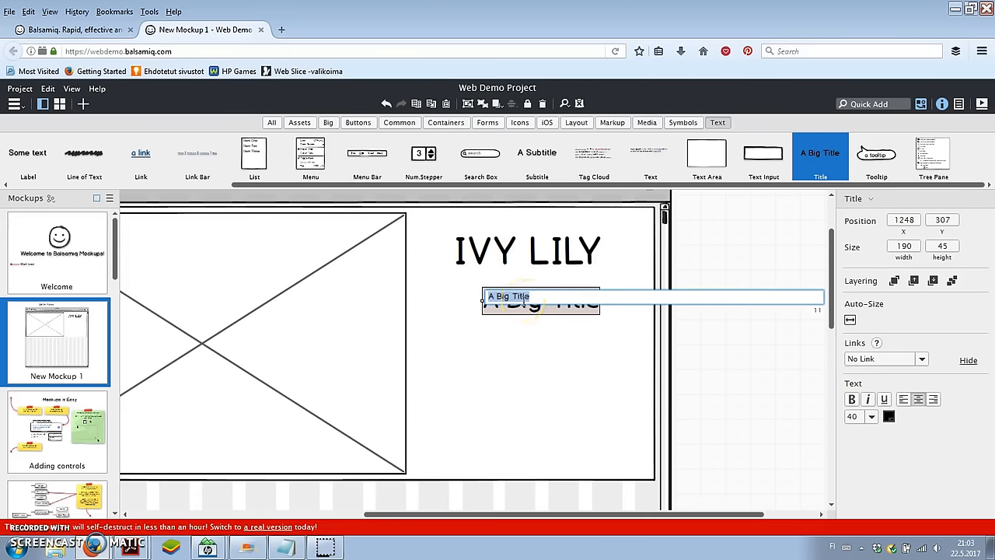
{"action": "left_click_drag", "start_coordinate": [599, 307], "coordinate": [539, 300]}
{"action": "left_click", "coordinate": [869, 418]}
{"action": "left_click", "coordinate": [860, 387]}
- Make both title lines, IVY LILY and CREATIVE, bold and keep the text colour black
{"action": "mouse_move", "coordinate": [560, 252]}
{"action": "left_mouse_down"}
{"action": "mouse_move", "coordinate": [523, 251]}
{"action": "mouse_move", "coordinate": [553, 260]}
{"action": "left_mouse_up"}
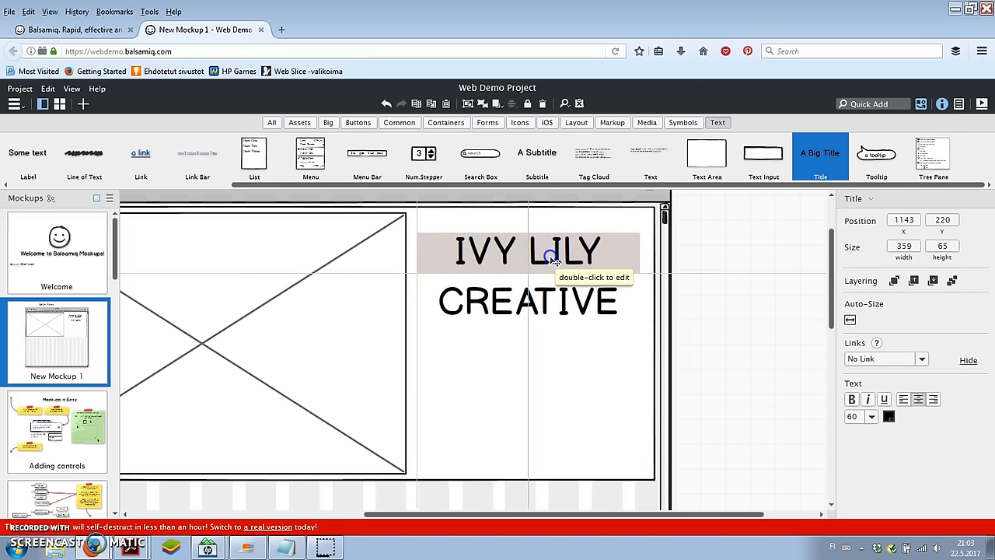
{"action": "left_click", "coordinate": [606, 338]}
{"action": "left_click", "coordinate": [573, 252]}
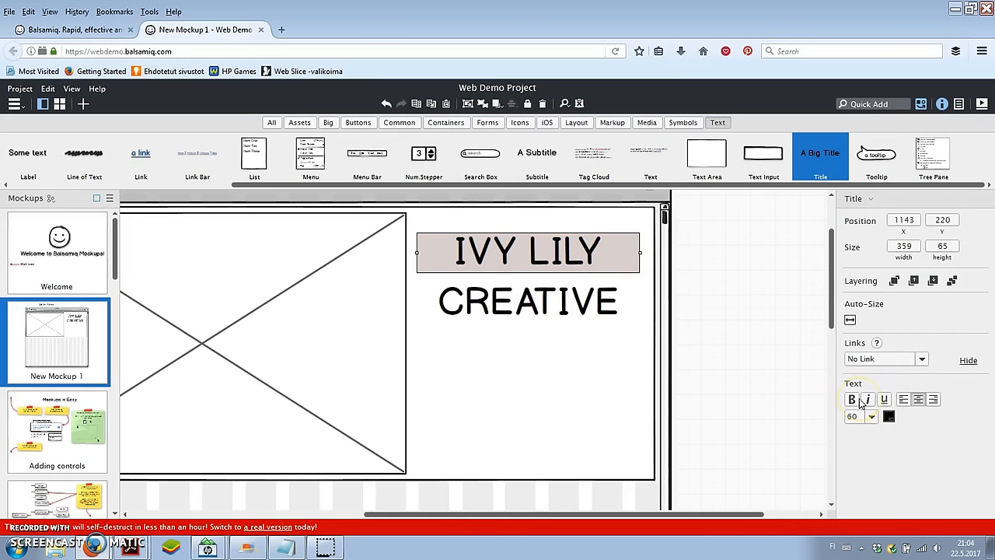
{"action": "left_click", "coordinate": [591, 308]}
{"action": "left_click", "coordinate": [852, 398]}
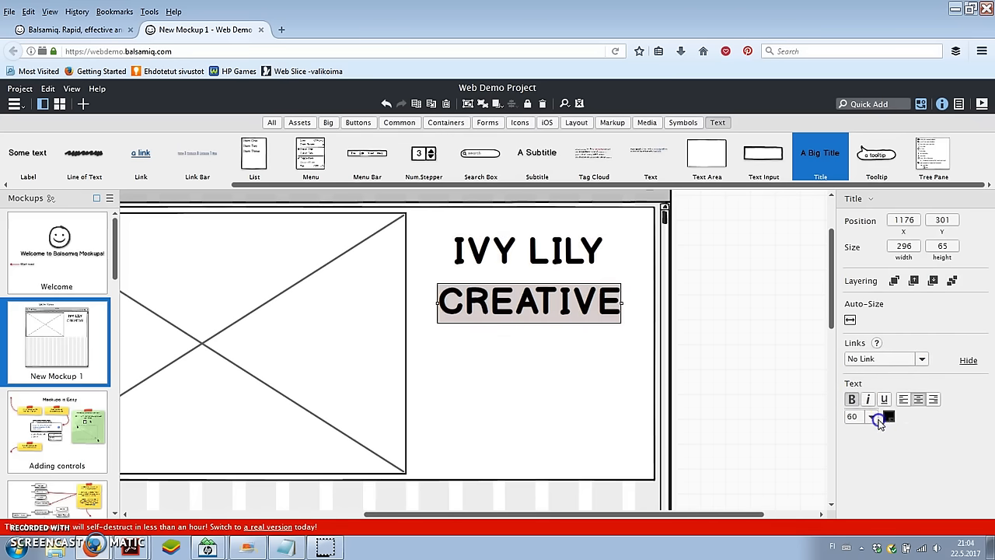
{"action": "left_click", "coordinate": [889, 416]}
{"action": "left_click", "coordinate": [925, 422]}
{"action": "left_click", "coordinate": [653, 343]}
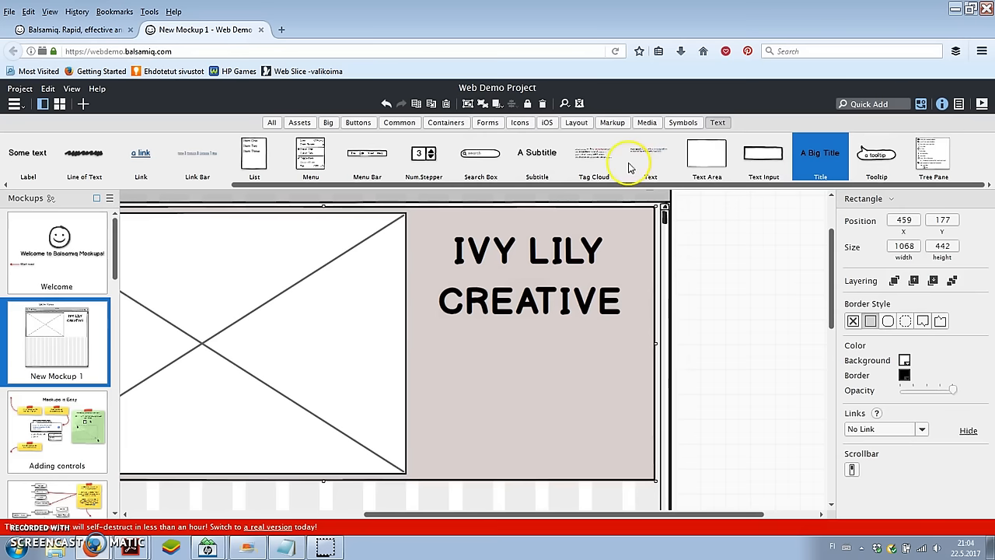
- Add a subtitle reading "Art Portfolio & Shop" under the titles and enlarge its font
{"action": "left_click_drag", "start_coordinate": [527, 160], "coordinate": [495, 366]}
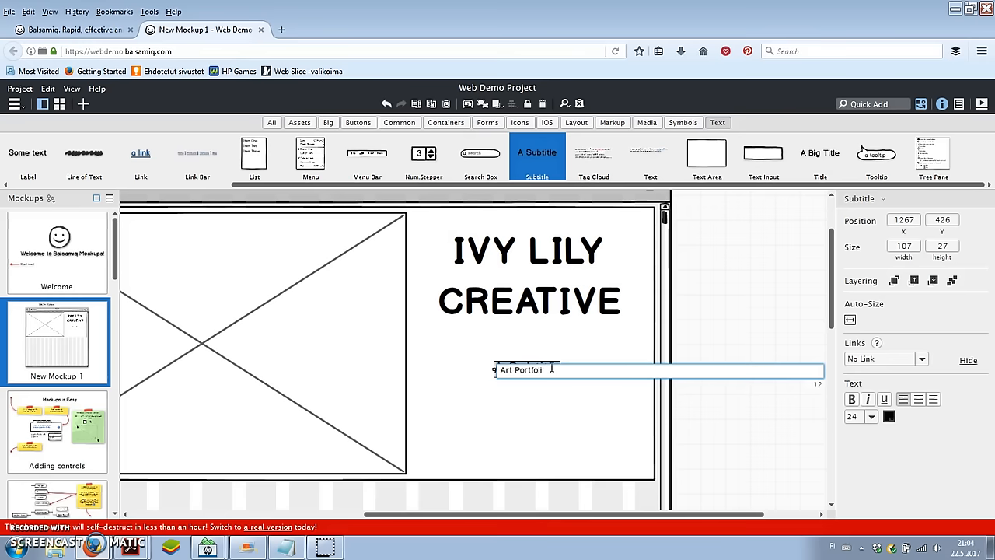
{"action": "left_click", "coordinate": [572, 395]}
{"action": "left_click", "coordinate": [871, 416]}
{"action": "left_click", "coordinate": [864, 370]}
- Move the subtitle and both title lines down so they are spaced evenly beside the image placeholder
{"action": "left_click_drag", "start_coordinate": [635, 370], "coordinate": [563, 402]}
{"action": "left_click_drag", "start_coordinate": [555, 301], "coordinate": [554, 344]}
{"action": "left_click_drag", "start_coordinate": [546, 249], "coordinate": [543, 281]}
{"action": "left_click", "coordinate": [647, 341]}
{"action": "left_click", "coordinate": [691, 367]}
{"action": "left_click_drag", "start_coordinate": [687, 514], "coordinate": [599, 514]}
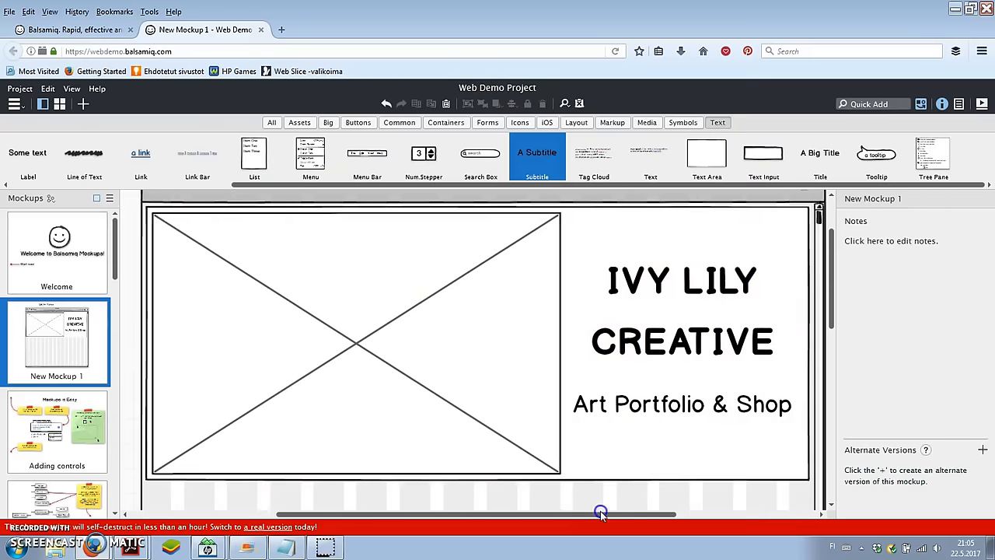
- Add a menu bar with ABOUT, SHOP, GALLERY, VIDEOS, BLOG, CONTACT below the header and stretch it to about 1066 × 41
{"action": "scroll", "coordinate": [638, 373], "scroll_direction": "down", "scroll_amount": 5}
{"action": "left_click_drag", "start_coordinate": [374, 155], "coordinate": [149, 381]}
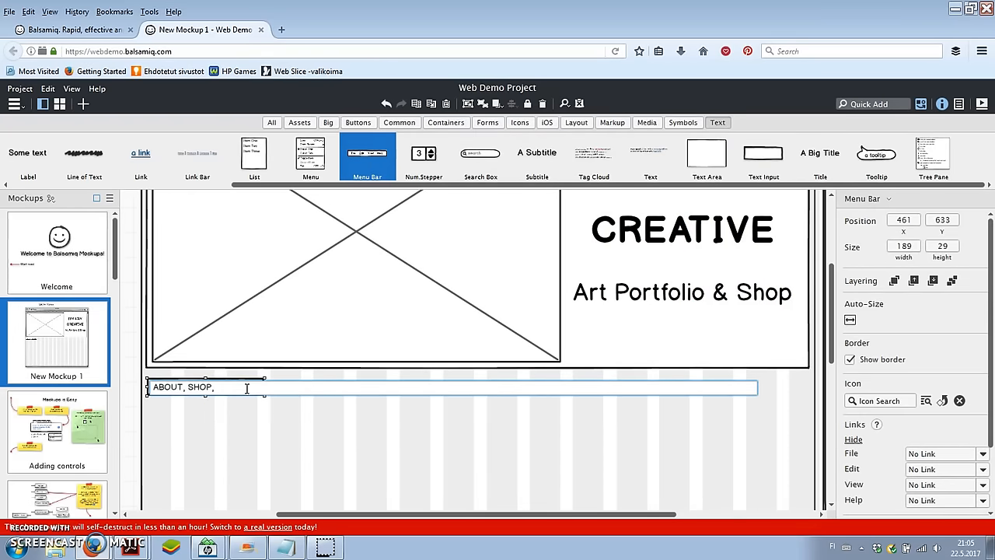
{"action": "type", "text": "ABOUT, SHOP, GALLERY, VIDEOS, BLOG, CONTACT"}
{"action": "key", "text": "Return"}
{"action": "left_click_drag", "start_coordinate": [405, 400], "coordinate": [807, 405]}
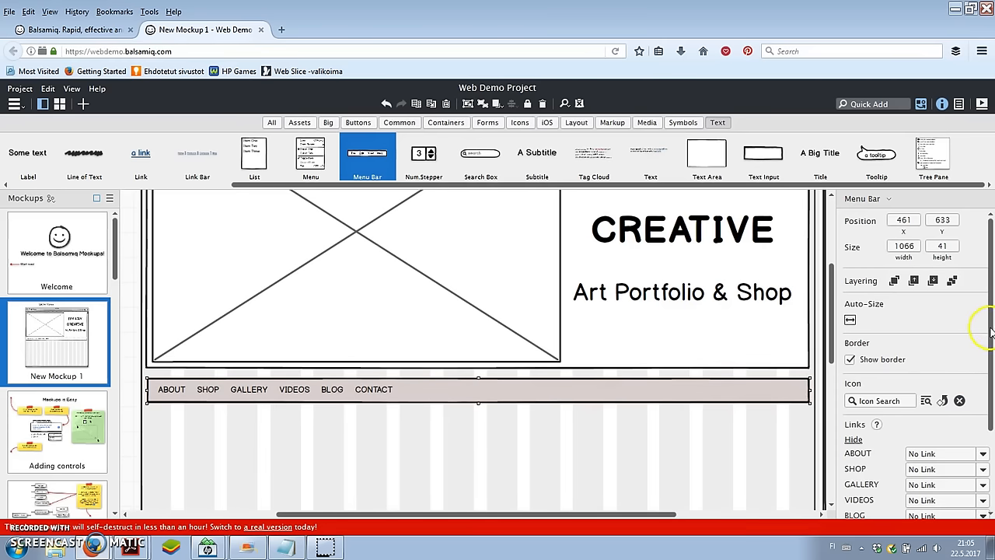
- Set the menu bar's font size to 32 and increase the bar's height to fit the text
{"action": "left_click_drag", "start_coordinate": [991, 333], "coordinate": [989, 414]}
{"action": "left_click", "coordinate": [923, 497]}
{"action": "left_click", "coordinate": [911, 405]}
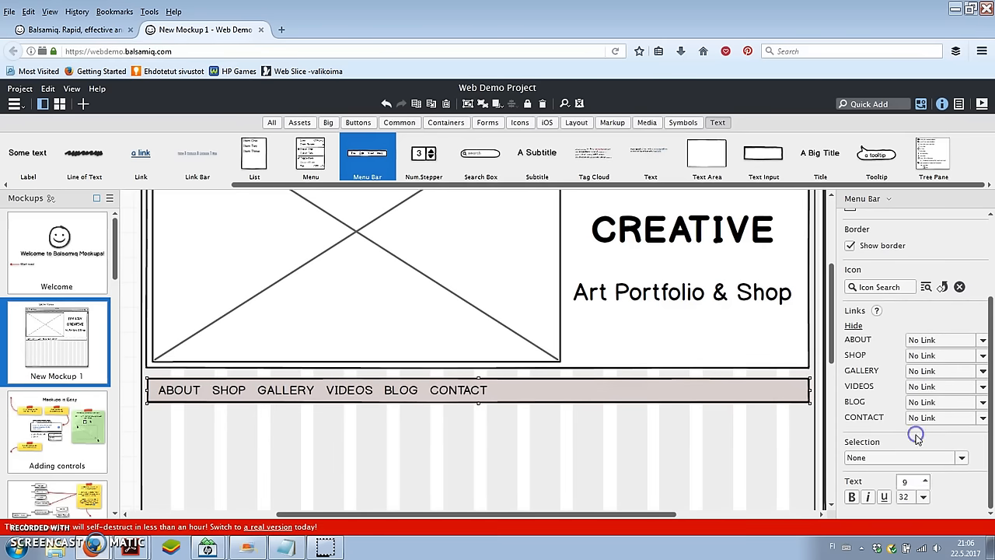
{"action": "scroll", "coordinate": [909, 404], "scroll_direction": "up", "scroll_amount": 5}
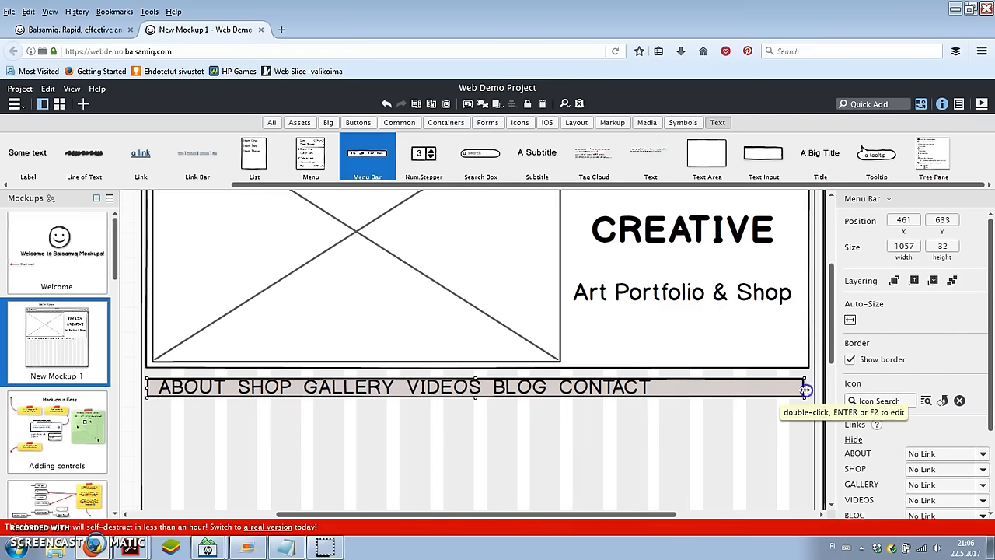
{"action": "left_click_drag", "start_coordinate": [475, 396], "coordinate": [475, 409]}
- Add HOME as the first menu bar item and set HOME as the selected item
{"action": "scroll", "coordinate": [906, 326], "scroll_direction": "down", "scroll_amount": 3}
{"action": "scroll", "coordinate": [925, 335], "scroll_direction": "up", "scroll_amount": 3}
{"action": "scroll", "coordinate": [929, 326], "scroll_direction": "down", "scroll_amount": 3}
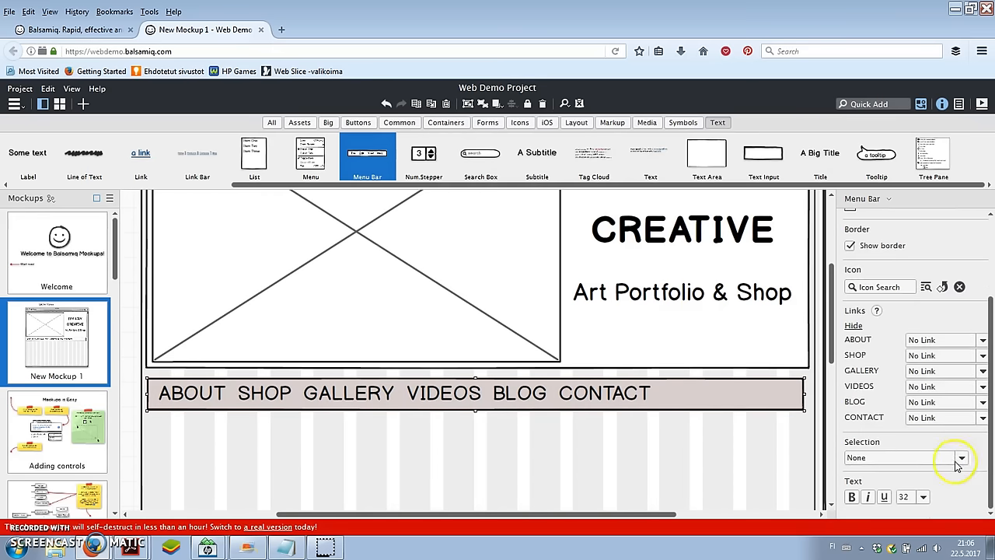
{"action": "left_click", "coordinate": [961, 458]}
{"action": "scroll", "coordinate": [926, 412], "scroll_direction": "down", "scroll_amount": 1}
{"action": "scroll", "coordinate": [917, 412], "scroll_direction": "up", "scroll_amount": 1}
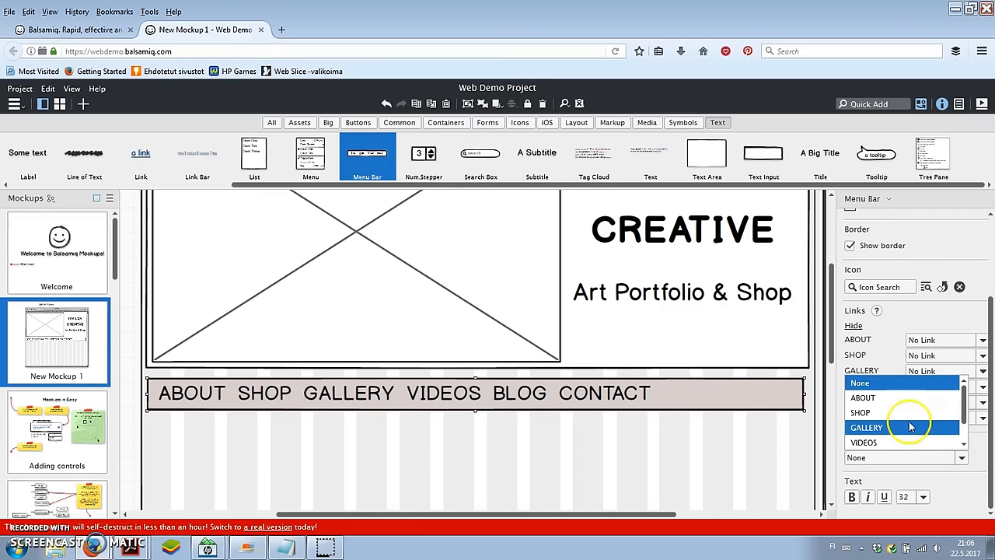
{"action": "left_click", "coordinate": [262, 394]}
{"action": "double_click", "coordinate": [262, 394]}
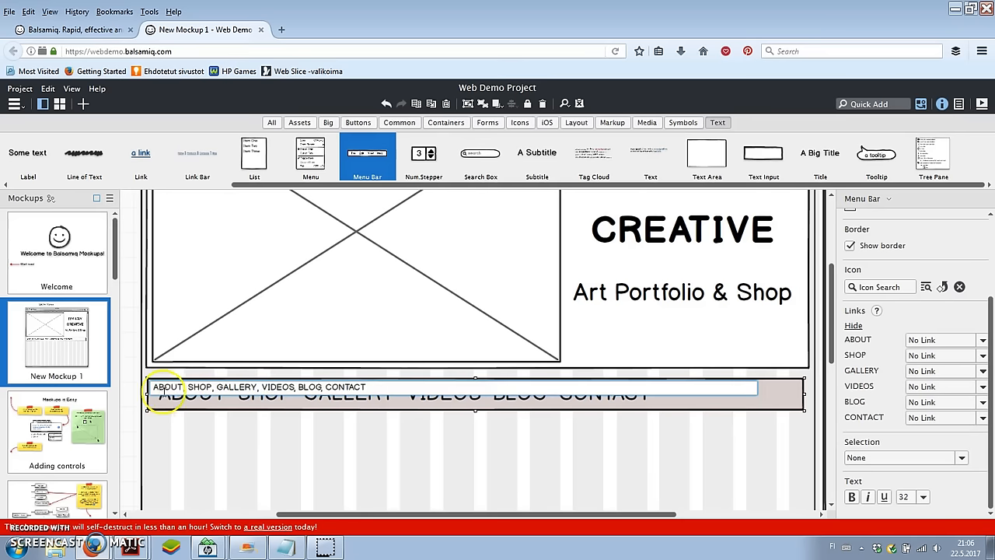
{"action": "left_click", "coordinate": [328, 449]}
{"action": "left_click", "coordinate": [888, 397]}
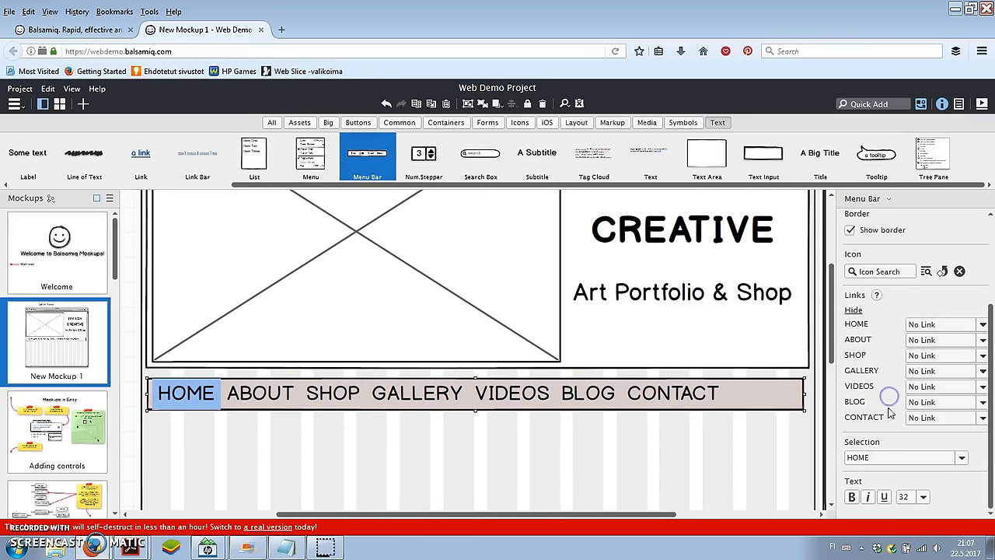
{"action": "left_click", "coordinate": [699, 459]}
- Place a rectangle below the menu bar and stretch it across the page width
{"action": "scroll", "coordinate": [699, 460], "scroll_direction": "down", "scroll_amount": 3}
{"action": "left_click", "coordinate": [414, 125]}
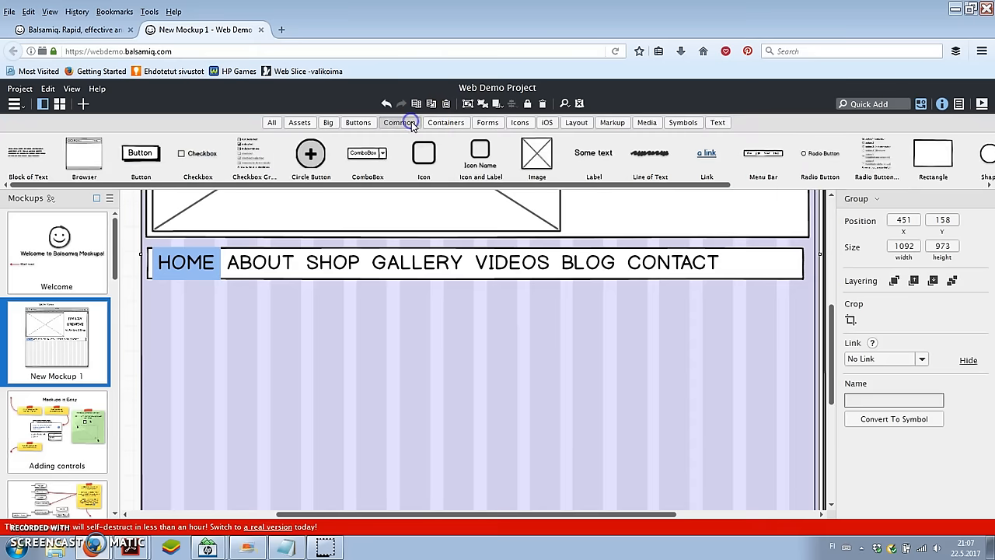
{"action": "left_click_drag", "start_coordinate": [933, 156], "coordinate": [147, 287]}
{"action": "left_click_drag", "start_coordinate": [210, 326], "coordinate": [736, 531]}
- Lengthen the browser page layout and extend the content rectangle below the menu bar to about 1064 × 653
{"action": "left_click", "coordinate": [608, 371]}
{"action": "left_click", "coordinate": [751, 372]}
{"action": "left_click", "coordinate": [794, 426]}
{"action": "scroll", "coordinate": [782, 372], "scroll_direction": "up", "scroll_amount": 6}
{"action": "left_click", "coordinate": [762, 356]}
{"action": "left_click_drag", "start_coordinate": [425, 370], "coordinate": [428, 485]}
{"action": "left_click", "coordinate": [797, 343]}
{"action": "scroll", "coordinate": [782, 338], "scroll_direction": "up", "scroll_amount": 7}
{"action": "left_click", "coordinate": [431, 411]}
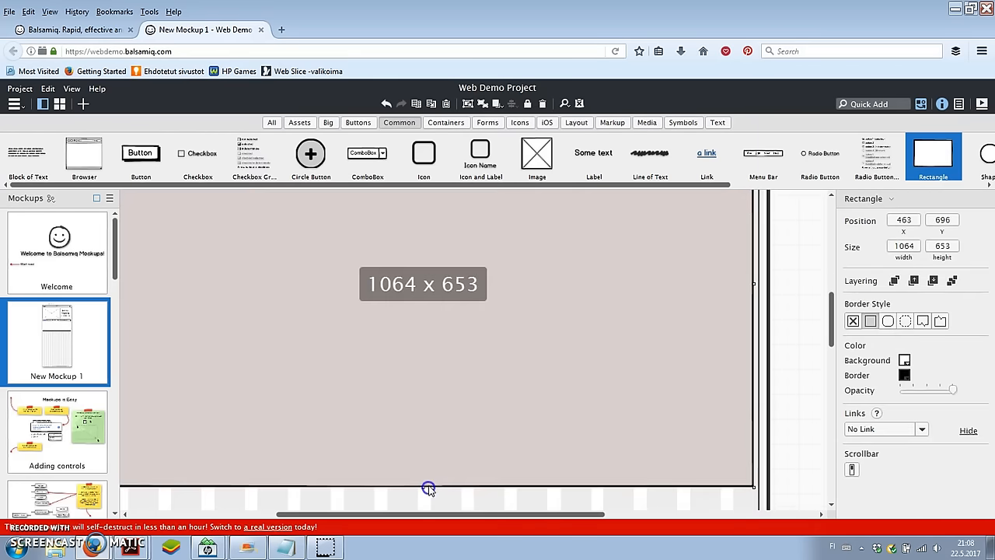
{"action": "scroll", "coordinate": [142, 282], "scroll_direction": "up", "scroll_amount": 3}
{"action": "left_click", "coordinate": [142, 281]}
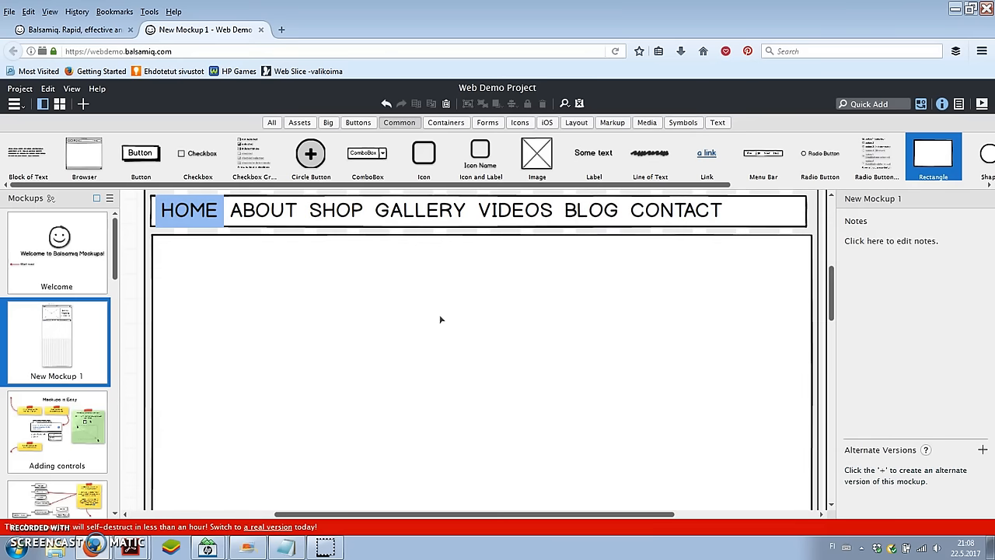
- Widen the menu bar so its right edge lines up with the content rectangle below it
{"action": "left_click", "coordinate": [718, 123]}
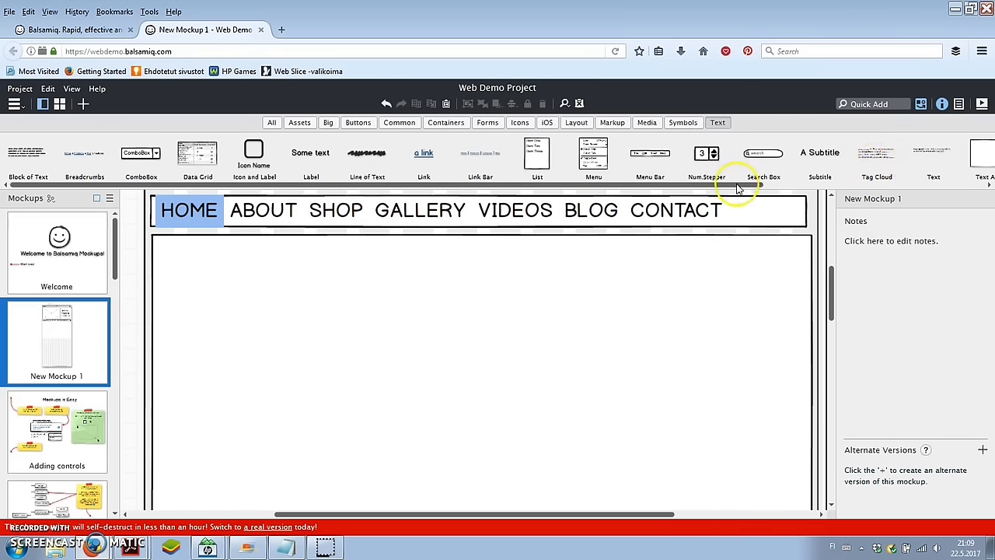
{"action": "left_click_drag", "start_coordinate": [737, 184], "coordinate": [958, 185]}
{"action": "left_click_drag", "start_coordinate": [818, 162], "coordinate": [321, 278]}
{"action": "left_click", "coordinate": [785, 210]}
{"action": "left_click_drag", "start_coordinate": [807, 210], "coordinate": [813, 210]}
{"action": "scroll", "coordinate": [782, 240], "scroll_direction": "up", "scroll_amount": 1}
{"action": "scroll", "coordinate": [793, 229], "scroll_direction": "down", "scroll_amount": 2}
- Add a title reading "FEATURED WORK" inside the content rectangle
{"action": "left_click_drag", "start_coordinate": [819, 162], "coordinate": [346, 256]}
{"action": "type", "text": "FEATURED WORK"}
{"action": "key", "text": "Return"}
- Enlarge the FEATURED WORK title's font and centre it near the top of the content rectangle
{"action": "left_click_drag", "start_coordinate": [467, 272], "coordinate": [504, 252]}
{"action": "left_click", "coordinate": [871, 416]}
{"action": "left_click", "coordinate": [863, 401]}
{"action": "left_click_drag", "start_coordinate": [574, 258], "coordinate": [519, 249]}
{"action": "left_click", "coordinate": [232, 279]}
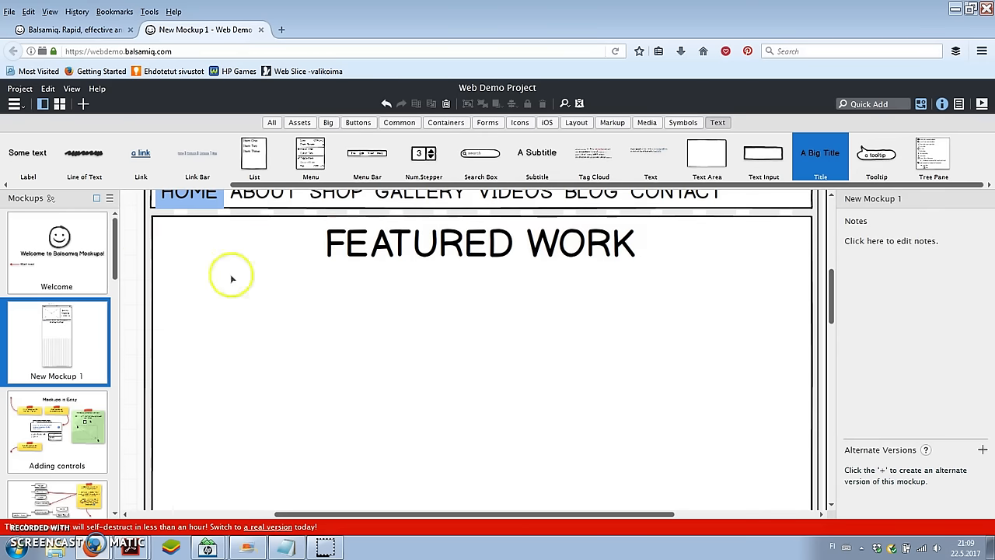
- Add an image placeholder at the left below the FEATURED WORK title and size it to about 234 × 319
{"action": "left_click", "coordinate": [409, 123]}
{"action": "left_click_drag", "start_coordinate": [532, 159], "coordinate": [162, 275]}
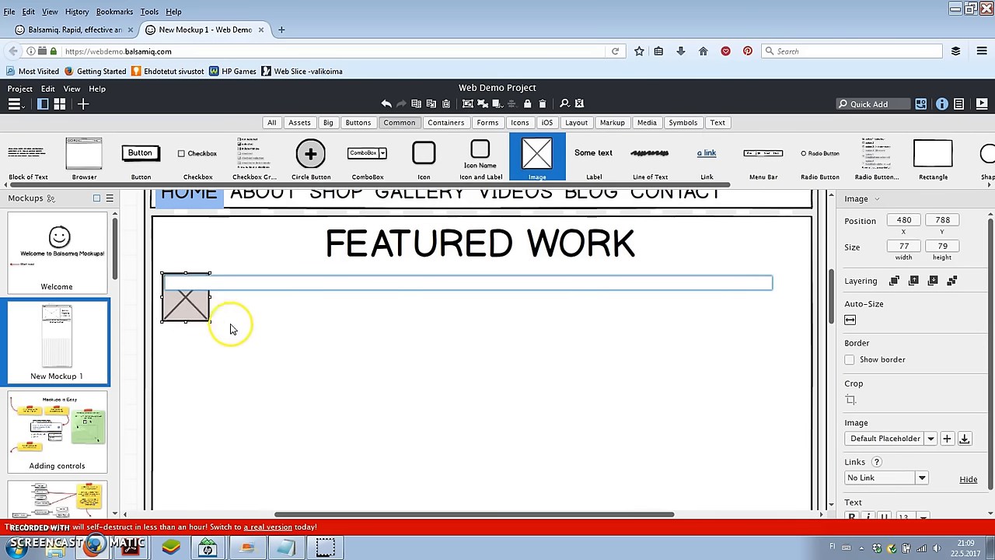
{"action": "left_click_drag", "start_coordinate": [208, 321], "coordinate": [309, 477]}
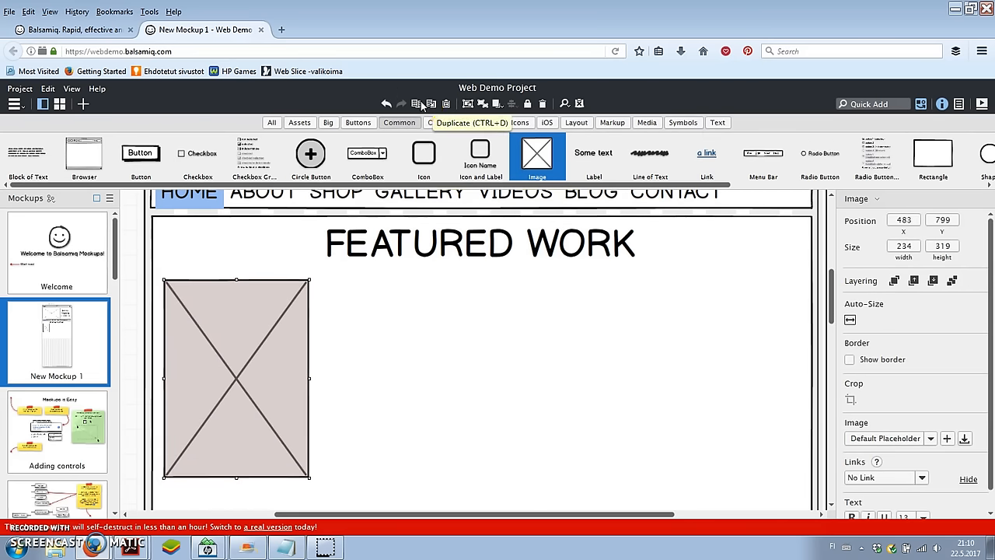
- Duplicate the 234 × 319 image placeholder and place the copy beside the first one in the featured work section
{"action": "left_click", "coordinate": [422, 105]}
{"action": "left_click_drag", "start_coordinate": [299, 354], "coordinate": [448, 350]}
{"action": "left_click", "coordinate": [497, 348]}
- Add a wide image placeholder of about 332 × 199 beside the second placeholder, with their upper edges aligned
{"action": "left_click_drag", "start_coordinate": [537, 156], "coordinate": [501, 304]}
{"action": "left_click_drag", "start_coordinate": [528, 330], "coordinate": [678, 407]}
{"action": "left_click_drag", "start_coordinate": [669, 341], "coordinate": [684, 341]}
{"action": "left_click", "coordinate": [696, 342]}
- Duplicate the second portrait placeholder, place the copy at the row's far end and narrow it to about 182 × 319
{"action": "left_click", "coordinate": [406, 317]}
{"action": "left_click", "coordinate": [416, 104]}
{"action": "left_click_drag", "start_coordinate": [412, 342], "coordinate": [732, 330]}
{"action": "left_click_drag", "start_coordinate": [659, 379], "coordinate": [690, 380]}
{"action": "left_click", "coordinate": [660, 443]}
- Duplicate the wide 332 × 199 placeholder and place the copy directly beneath the first portrait placeholder
{"action": "scroll", "coordinate": [707, 337], "scroll_direction": "down", "scroll_amount": 3}
{"action": "left_click", "coordinate": [591, 233]}
{"action": "left_click", "coordinate": [423, 104]}
{"action": "left_click_drag", "start_coordinate": [579, 234], "coordinate": [260, 431]}
{"action": "left_click", "coordinate": [402, 235]}
{"action": "left_click", "coordinate": [420, 104]}
{"action": "left_click_drag", "start_coordinate": [513, 278], "coordinate": [593, 414]}
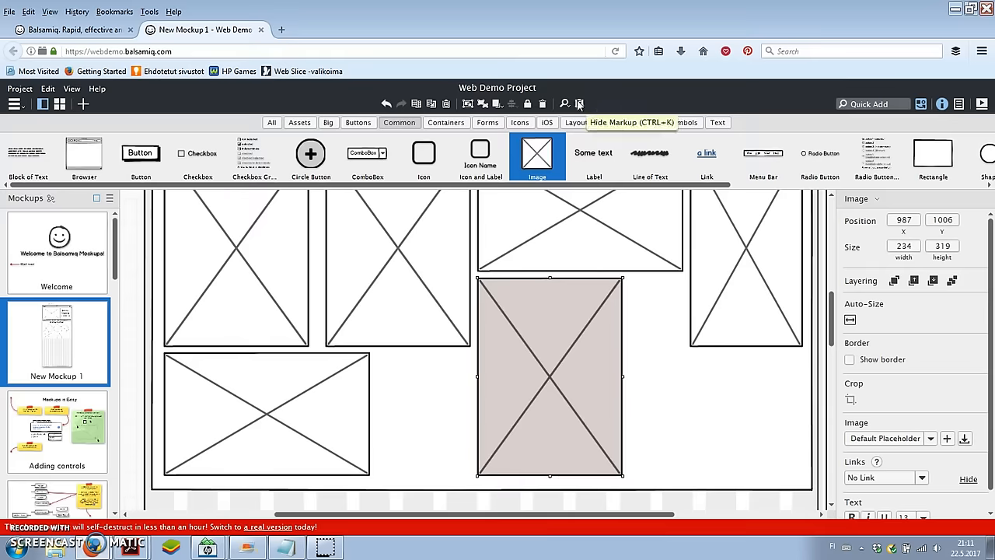
{"action": "left_click", "coordinate": [541, 104]}
- Duplicate the narrow 182 × 319 placeholder twice beneath the upper wide image, narrowing the second copy to about 145 to fit that image's width
{"action": "left_click", "coordinate": [704, 251]}
{"action": "left_click", "coordinate": [416, 105]}
{"action": "left_click_drag", "start_coordinate": [743, 257], "coordinate": [683, 380]}
{"action": "left_click", "coordinate": [416, 104]}
{"action": "left_click", "coordinate": [423, 389]}
- Add an image placeholder of about 154 × 198 in the gap beneath the second portrait image and align the neighbouring placeholders
{"action": "scroll", "coordinate": [424, 389], "scroll_direction": "down", "scroll_amount": 1}
{"action": "left_click_drag", "start_coordinate": [529, 159], "coordinate": [470, 456]}
{"action": "left_click_drag", "start_coordinate": [552, 383], "coordinate": [552, 378]}
{"action": "left_click_drag", "start_coordinate": [639, 363], "coordinate": [638, 358]}
- Fill the remaining gap beneath the last image of the upper row with an image placeholder of about 181 × 195
{"action": "left_click", "coordinate": [735, 381]}
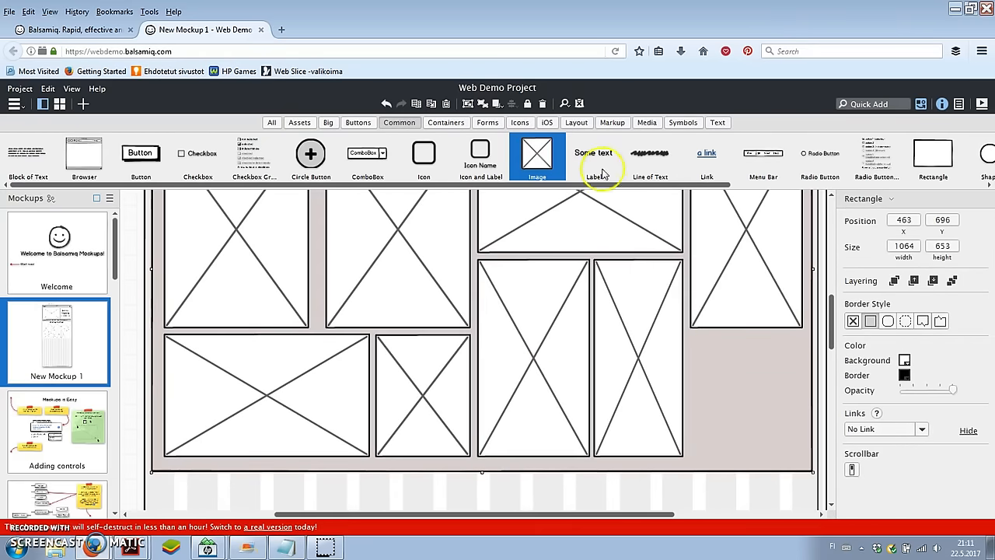
{"action": "left_click_drag", "start_coordinate": [536, 158], "coordinate": [802, 456]}
{"action": "left_click", "coordinate": [763, 472]}
{"action": "scroll", "coordinate": [727, 414], "scroll_direction": "up", "scroll_amount": 3}
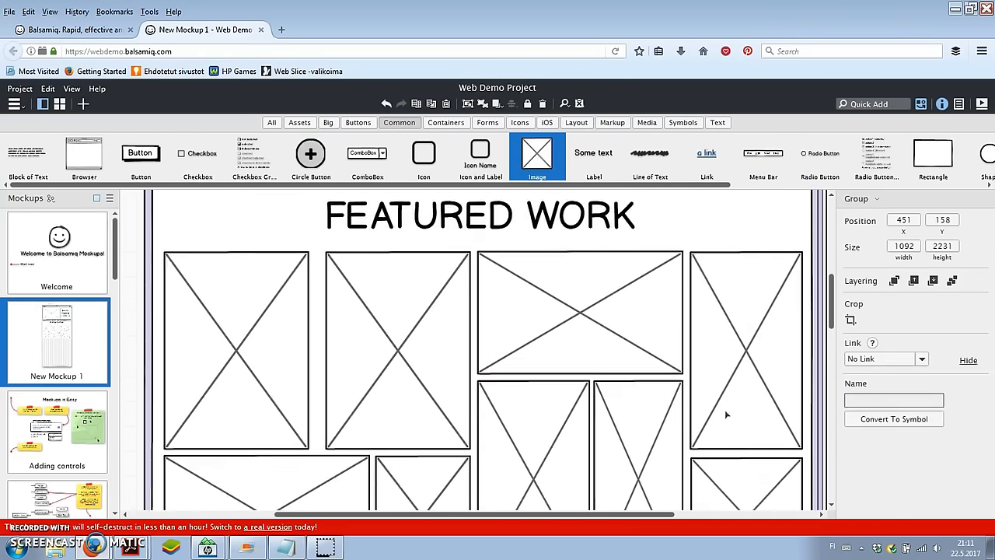
- Extend the featured work rectangle downward to a height of about 679
{"action": "scroll", "coordinate": [725, 409], "scroll_direction": "down", "scroll_amount": 5}
{"action": "left_click", "coordinate": [585, 356]}
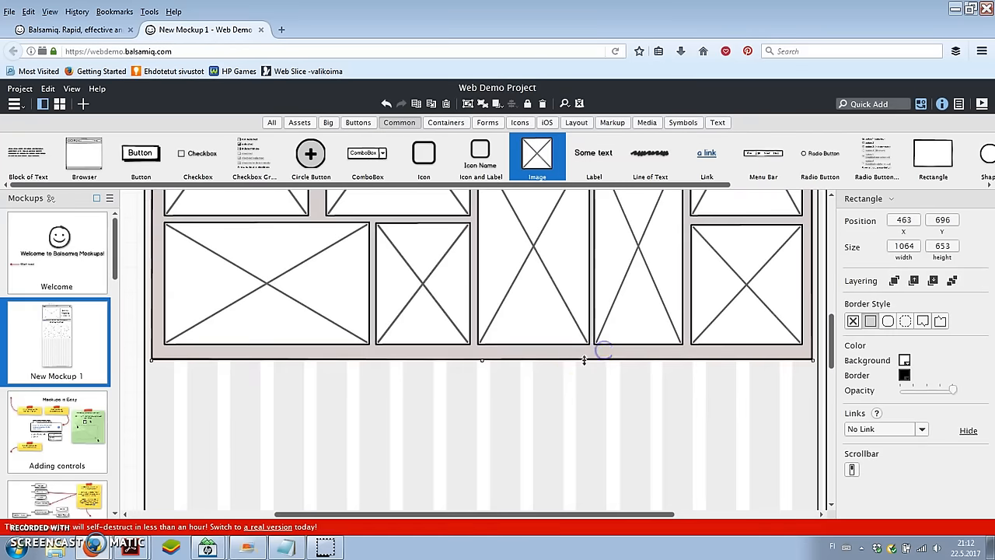
{"action": "left_click_drag", "start_coordinate": [483, 360], "coordinate": [482, 376]}
{"action": "left_click", "coordinate": [717, 259]}
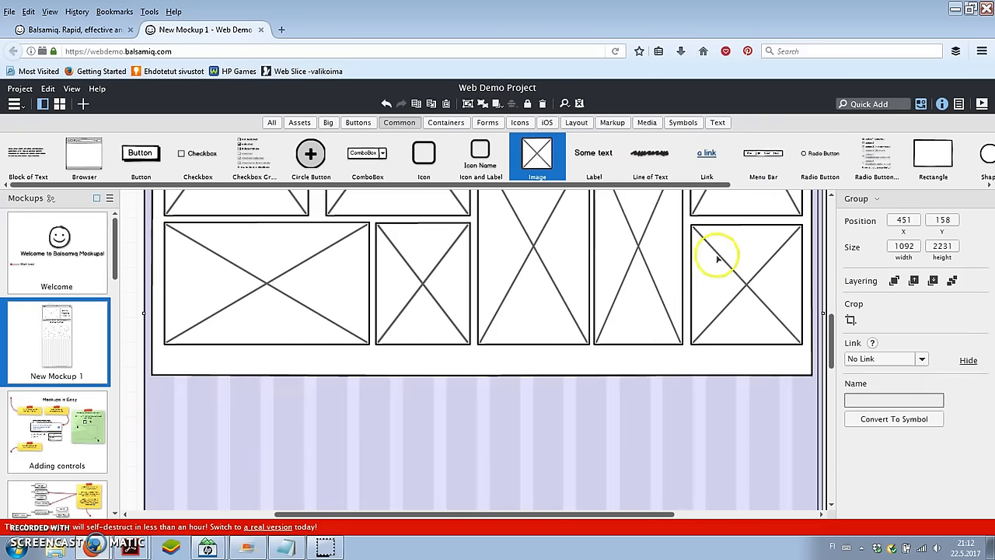
- Add a link reading "See More >>" below the last image placeholder in the featured work section
{"action": "left_click", "coordinate": [707, 156]}
{"action": "left_click_drag", "start_coordinate": [730, 361], "coordinate": [733, 361]}
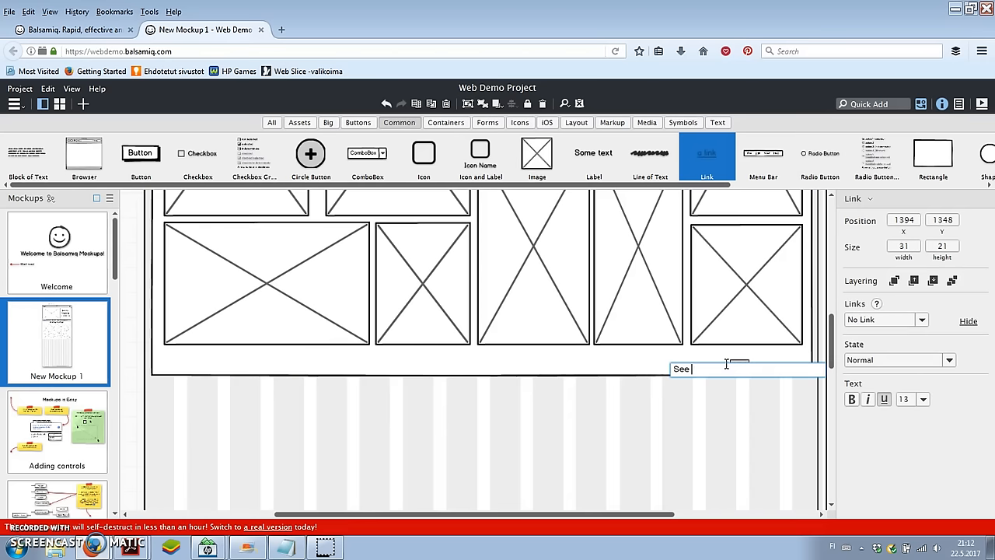
{"action": "left_click", "coordinate": [774, 366]}
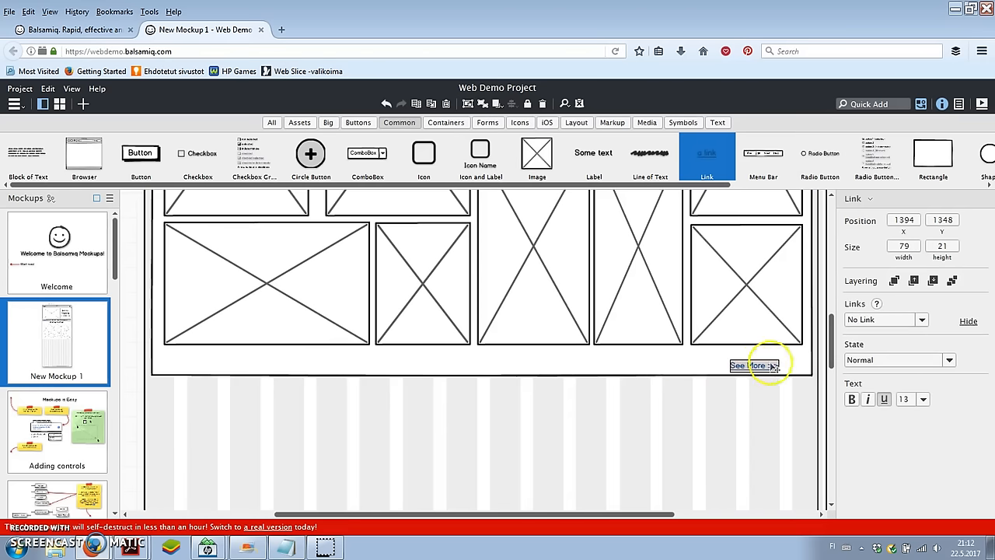
- Set the See More >> link's font size to 28 and align its end with the right edge of the image grid
{"action": "left_click", "coordinate": [922, 401]}
{"action": "left_click", "coordinate": [911, 249]}
{"action": "left_click", "coordinate": [923, 400]}
{"action": "left_click", "coordinate": [919, 294]}
{"action": "left_click_drag", "start_coordinate": [778, 367], "coordinate": [775, 362]}
{"action": "left_click", "coordinate": [923, 399]}
{"action": "left_click", "coordinate": [911, 343]}
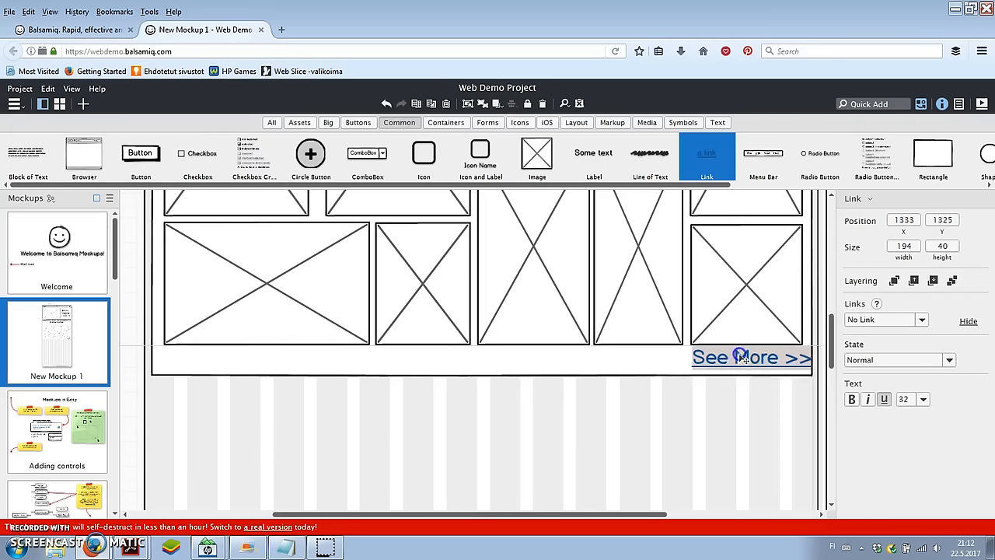
{"action": "left_click", "coordinate": [922, 398]}
{"action": "left_click", "coordinate": [911, 334]}
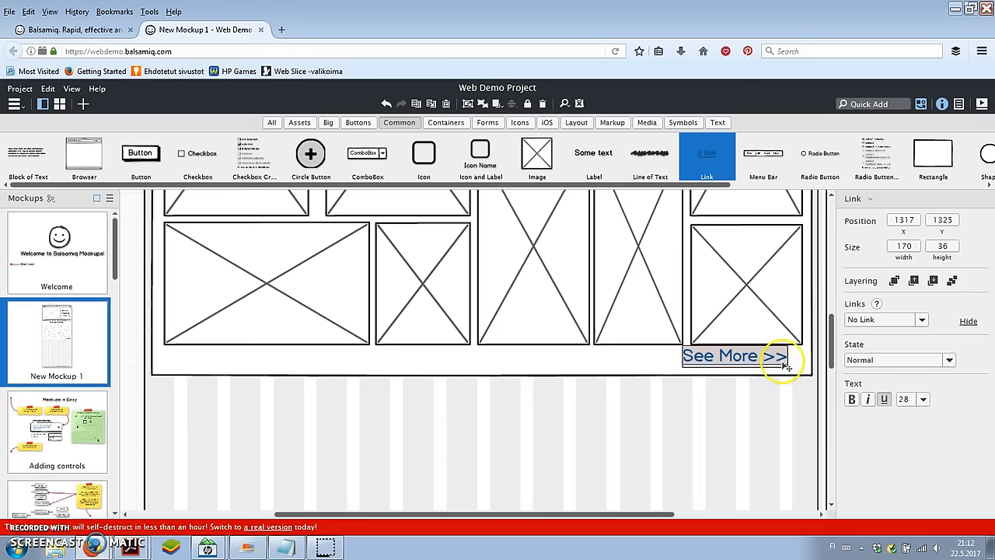
{"action": "left_click", "coordinate": [766, 413]}
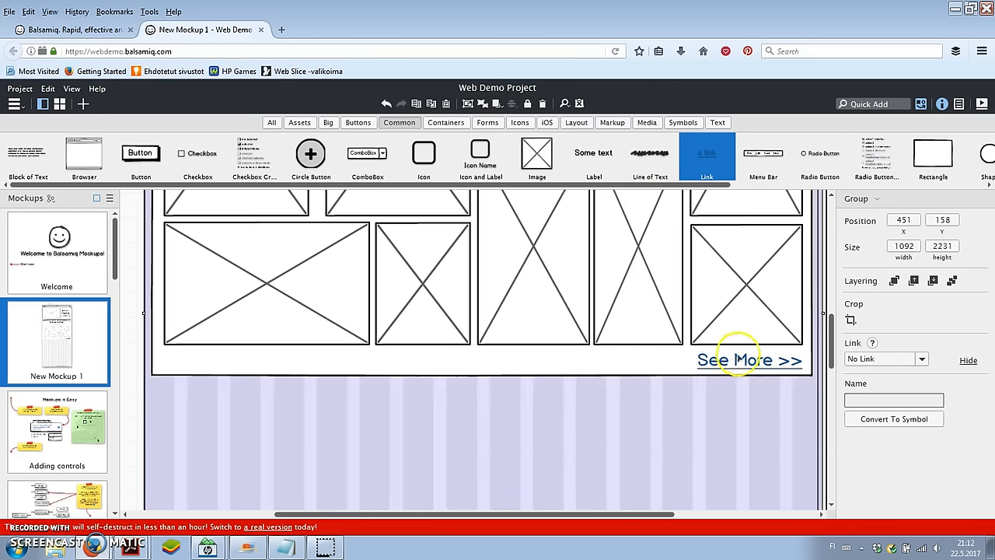
- Export the current mockup to JSON on the clipboard
{"action": "scroll", "coordinate": [721, 346], "scroll_direction": "up", "scroll_amount": 5}
{"action": "scroll", "coordinate": [722, 351], "scroll_direction": "down", "scroll_amount": 3}
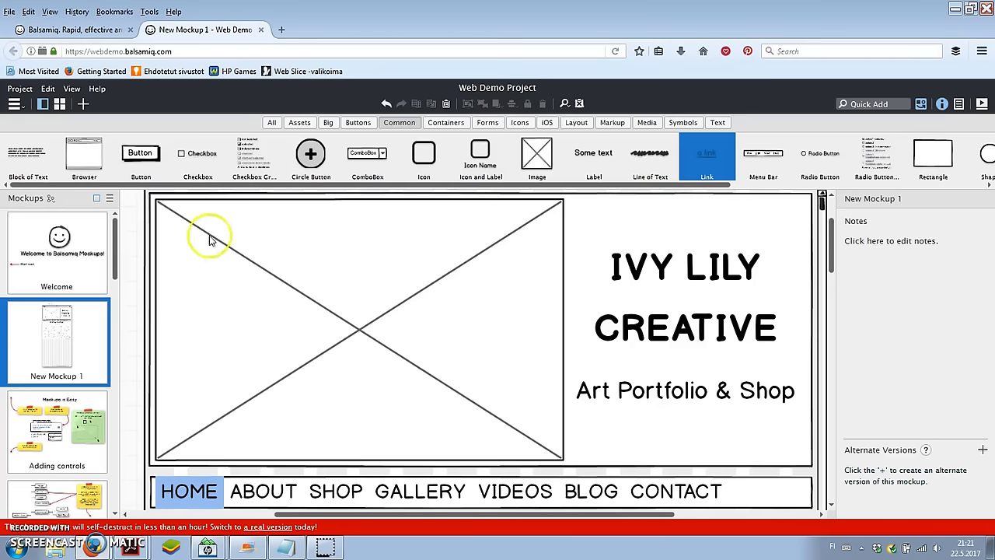
{"action": "left_click", "coordinate": [22, 89]}
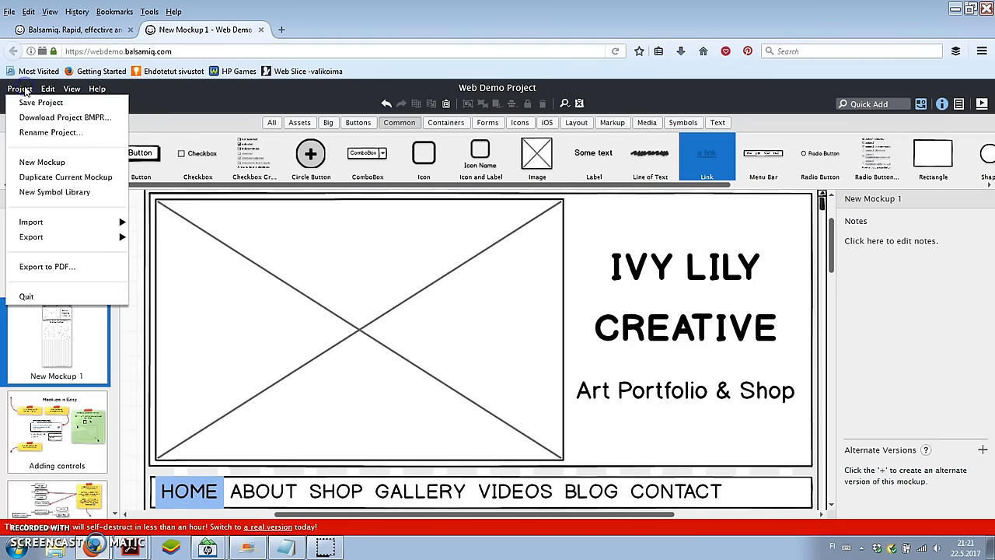
{"action": "mouse_move", "coordinate": [58, 236]}
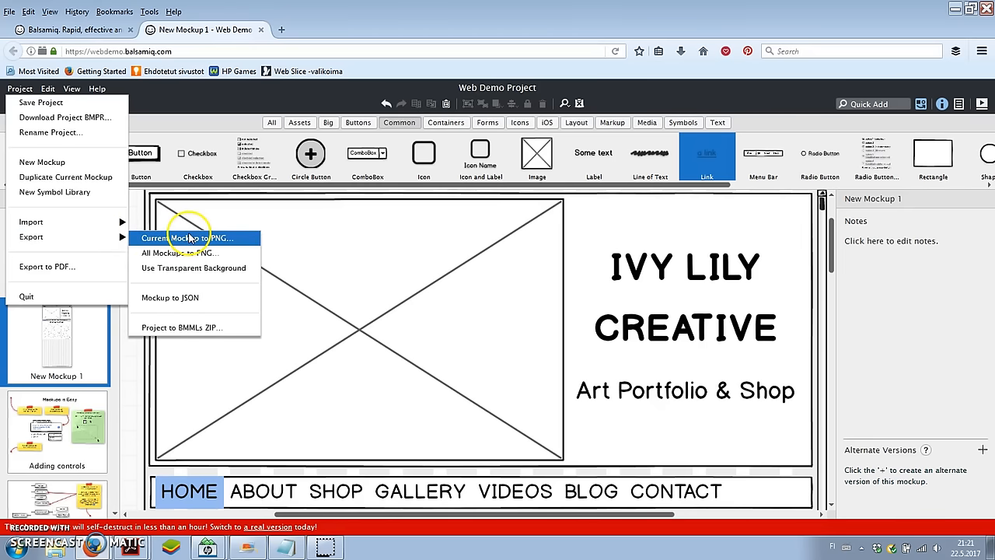
{"action": "left_click", "coordinate": [197, 301]}
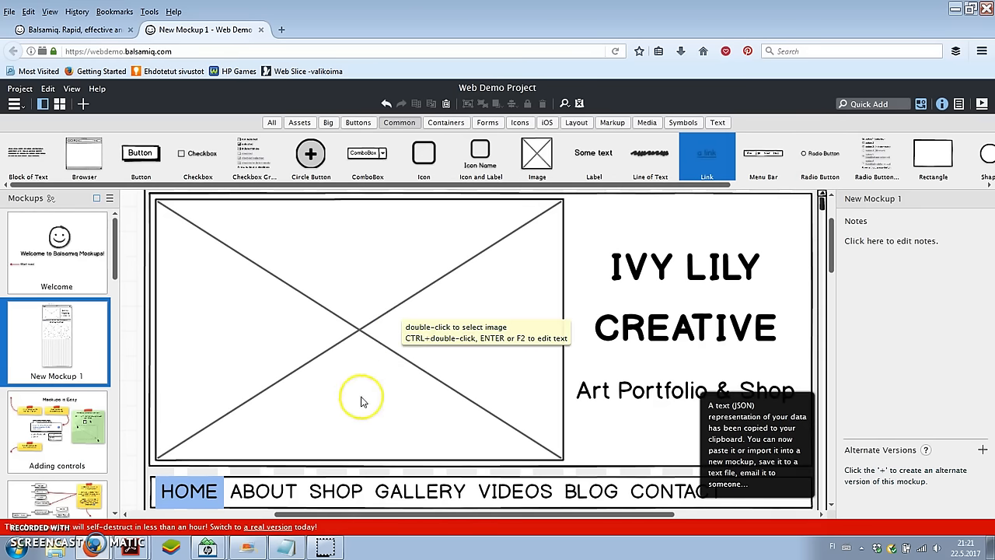
- Switch to Notepad and paste the exported mockup JSON into the "1200 px grid balsamiq" document
{"action": "left_click", "coordinate": [286, 547]}
{"action": "right_click", "coordinate": [167, 127]}
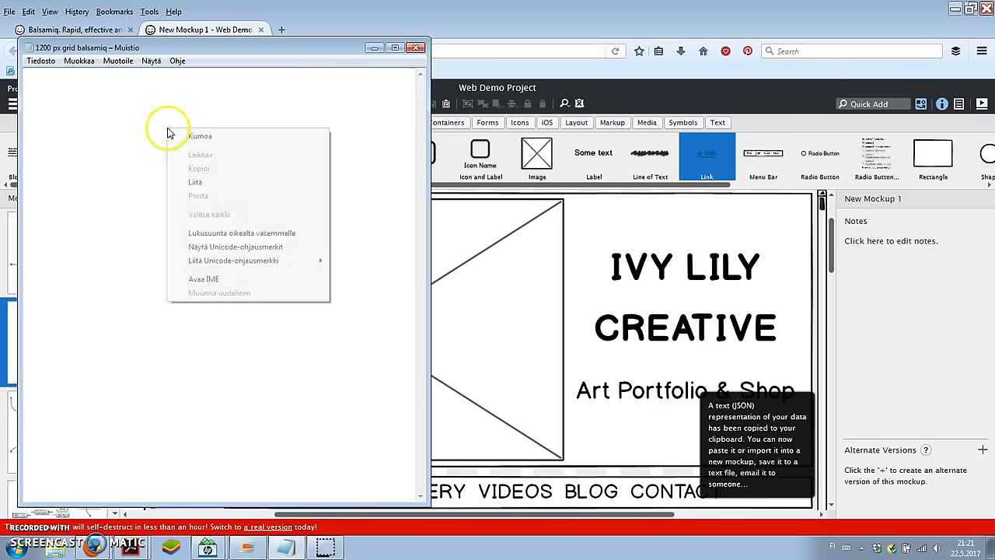
{"action": "left_click", "coordinate": [216, 185]}
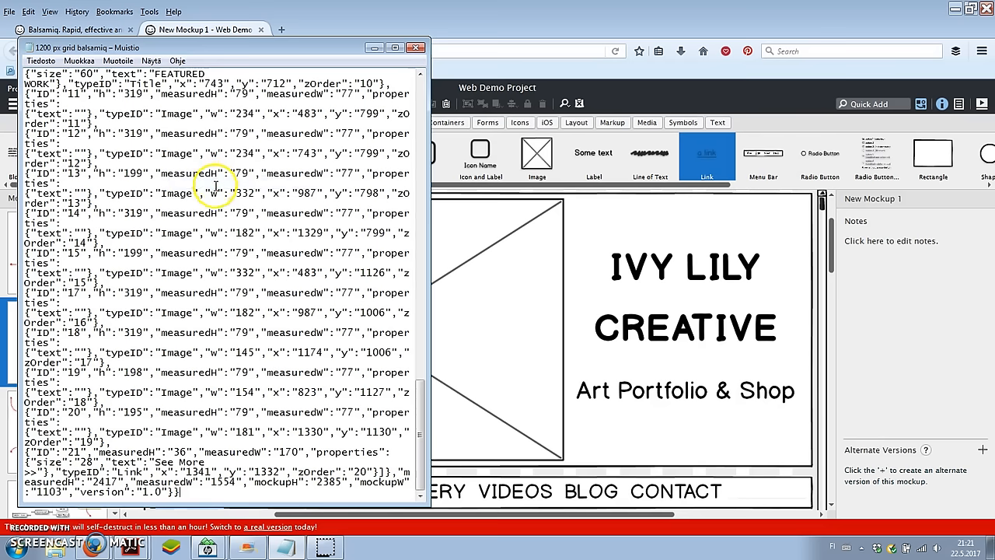
{"action": "left_click", "coordinate": [42, 60]}
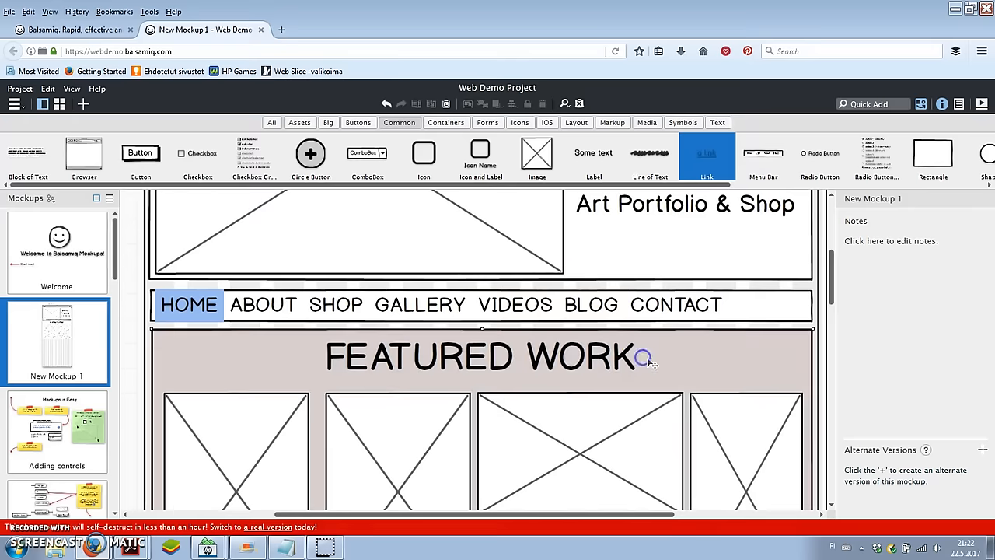
- Duplicate the featured work rectangle, place the copy just below it and size it to about 1068 × 679
{"action": "left_click", "coordinate": [673, 364]}
{"action": "scroll", "coordinate": [674, 364], "scroll_direction": "down", "scroll_amount": 5}
{"action": "scroll", "coordinate": [675, 368], "scroll_direction": "down", "scroll_amount": 2}
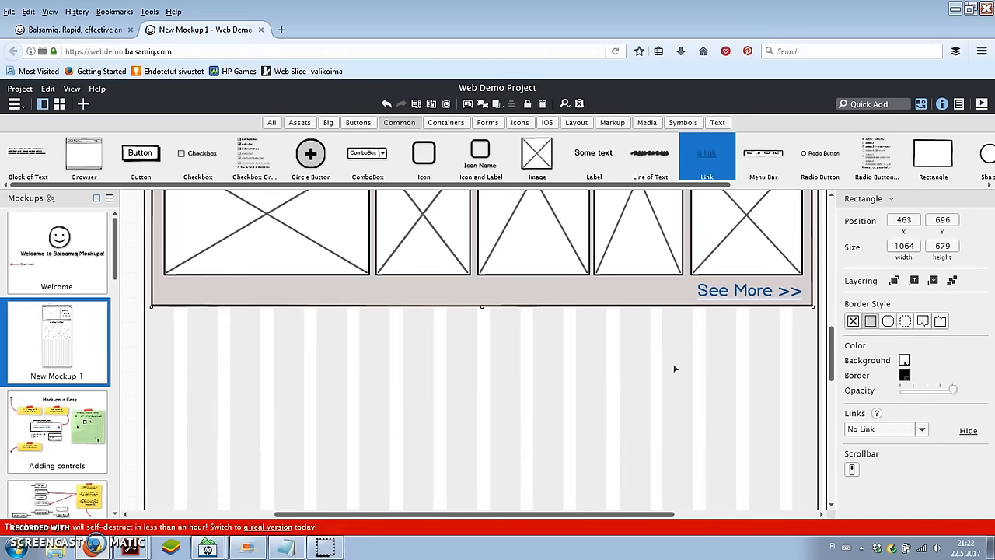
{"action": "right_click", "coordinate": [625, 299]}
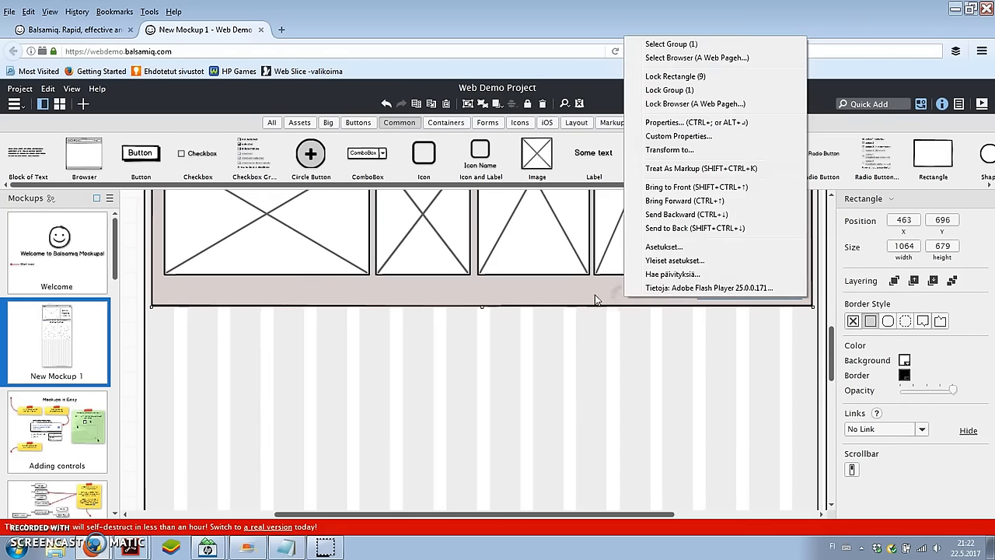
{"action": "left_click", "coordinate": [549, 291]}
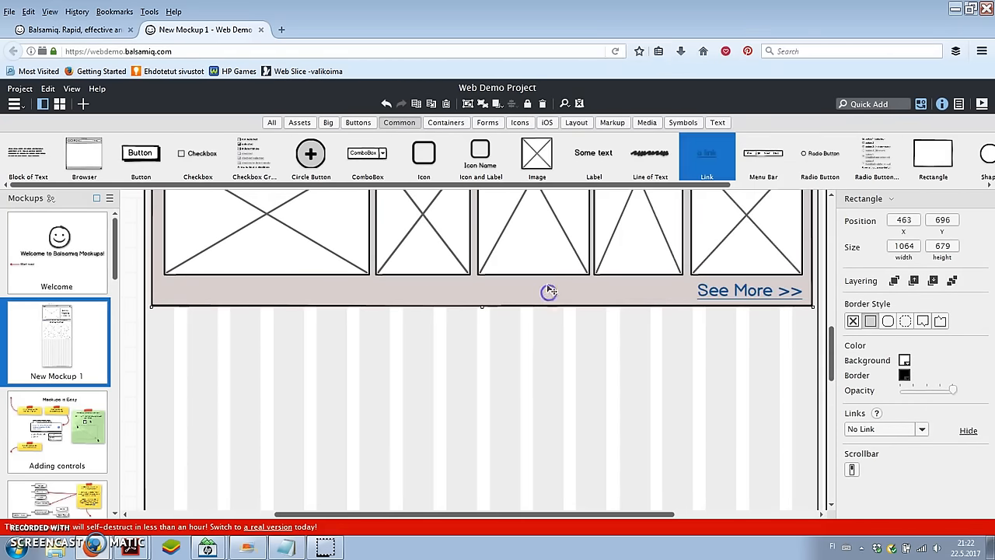
{"action": "left_click", "coordinate": [415, 105]}
{"action": "left_click_drag", "start_coordinate": [455, 309], "coordinate": [485, 421]}
{"action": "left_click_drag", "start_coordinate": [813, 444], "coordinate": [809, 445]}
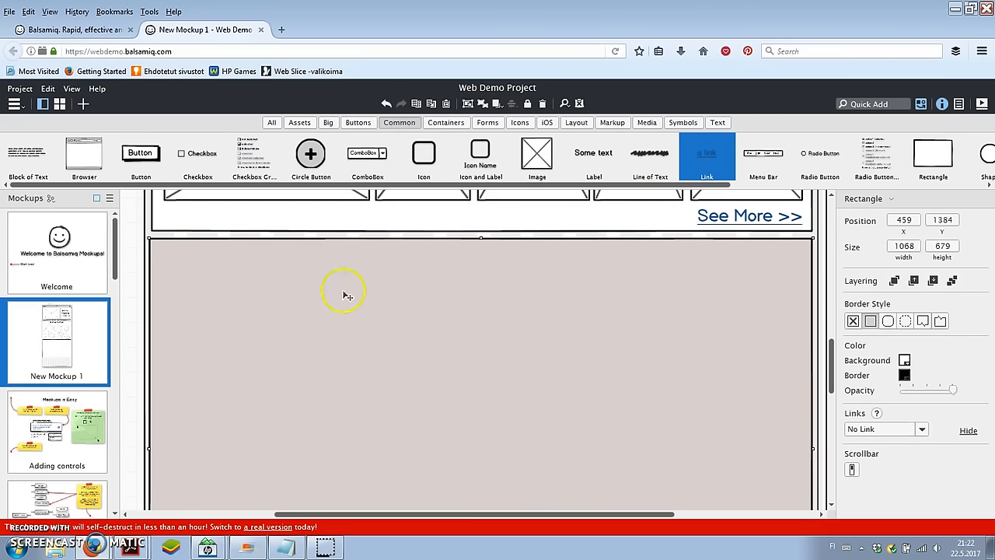
- Try a light blue background on the new rectangle, then set its background to light grey
{"action": "left_click", "coordinate": [905, 361]}
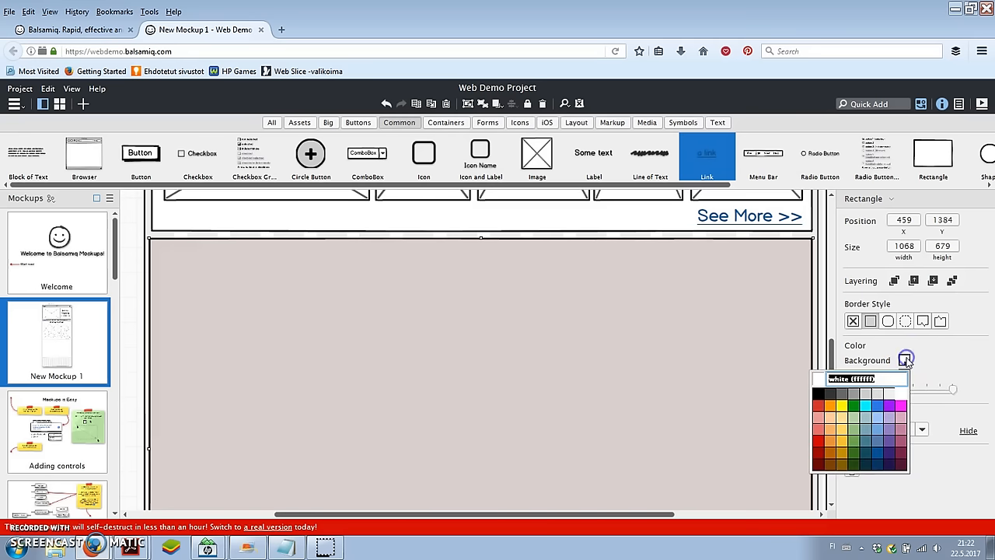
{"action": "left_click", "coordinate": [879, 420]}
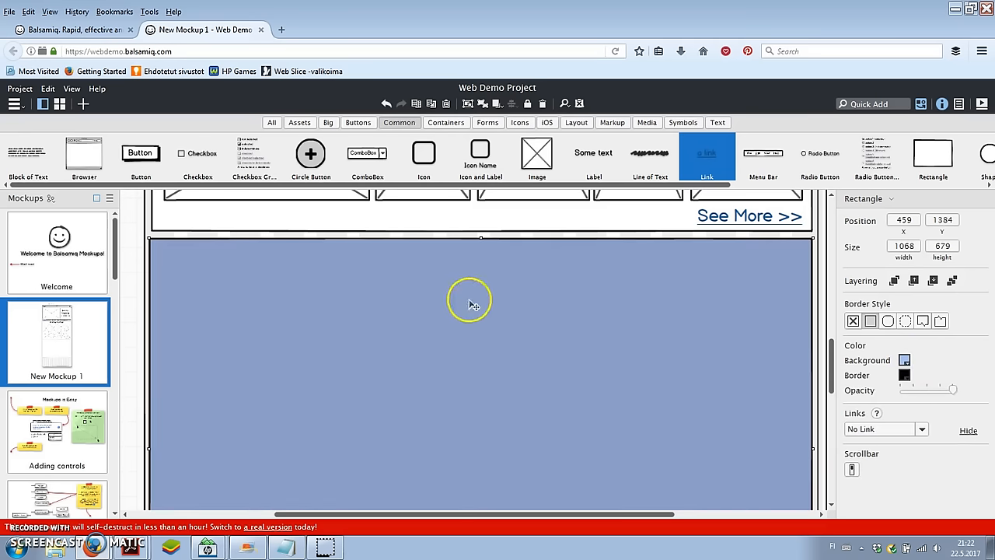
{"action": "left_click", "coordinate": [905, 361]}
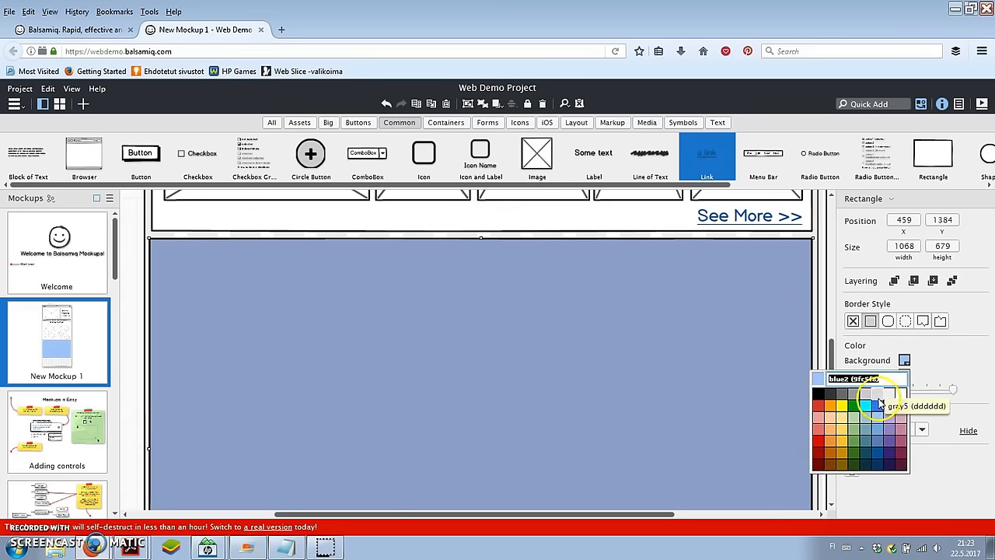
{"action": "left_click", "coordinate": [880, 404]}
{"action": "scroll", "coordinate": [762, 300], "scroll_direction": "up", "scroll_amount": 2}
{"action": "scroll", "coordinate": [762, 302], "scroll_direction": "down", "scroll_amount": 3}
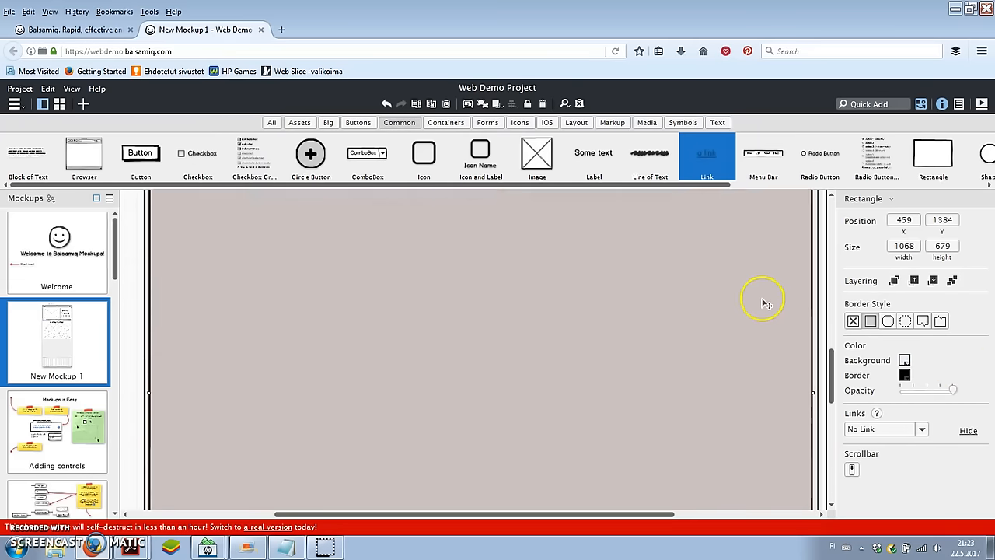
- Duplicate the FEATURED WORK title and move the copy to the upper middle of the grey rectangle
{"action": "scroll", "coordinate": [762, 303], "scroll_direction": "up", "scroll_amount": 6}
{"action": "left_click", "coordinate": [546, 304]}
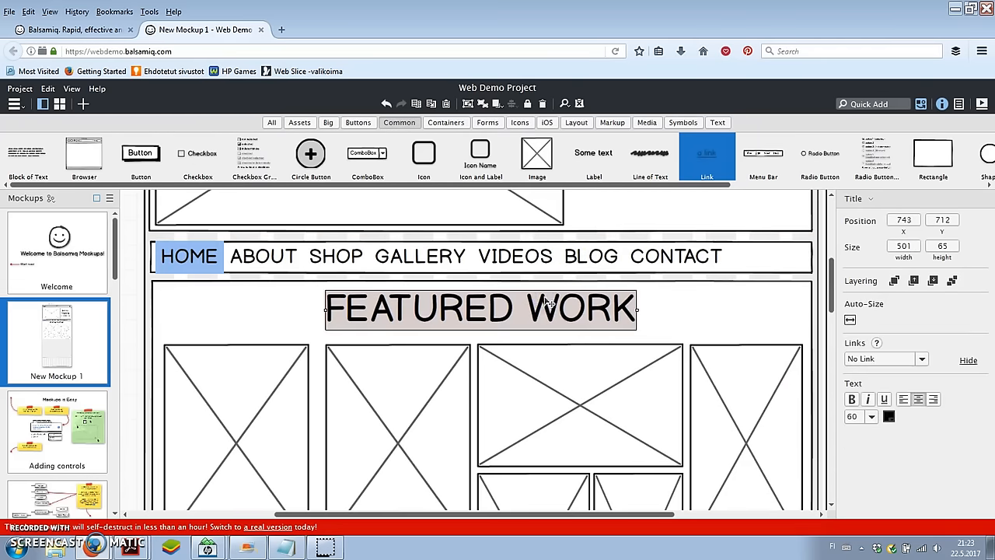
{"action": "left_click", "coordinate": [416, 104]}
{"action": "left_click_drag", "start_coordinate": [479, 319], "coordinate": [479, 412]}
{"action": "scroll", "coordinate": [493, 407], "scroll_direction": "down", "scroll_amount": 3}
{"action": "scroll", "coordinate": [493, 404], "scroll_direction": "down", "scroll_amount": 4}
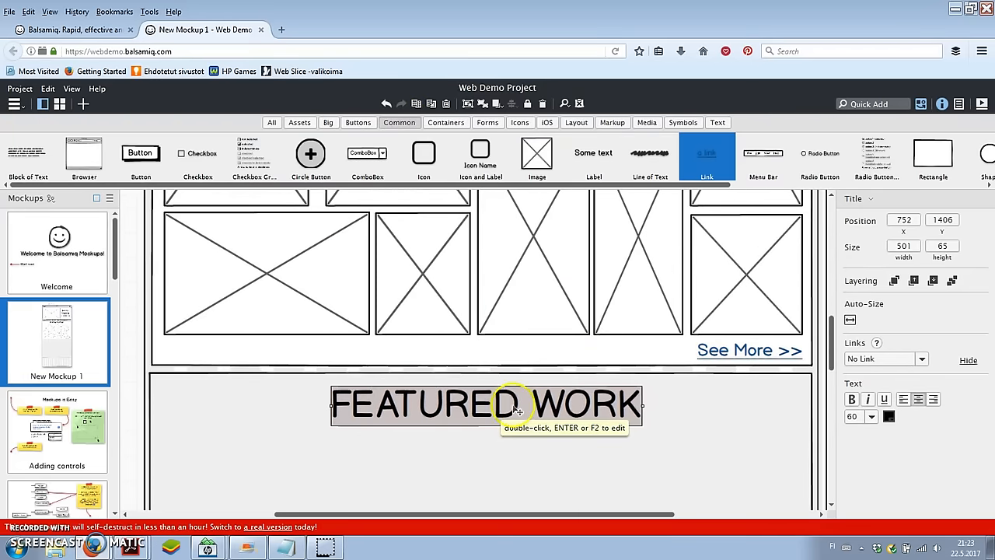
- Change the copied title's text to "MEET THE ARTIST" and centre it in the grey rectangle
{"action": "double_click", "coordinate": [520, 405]}
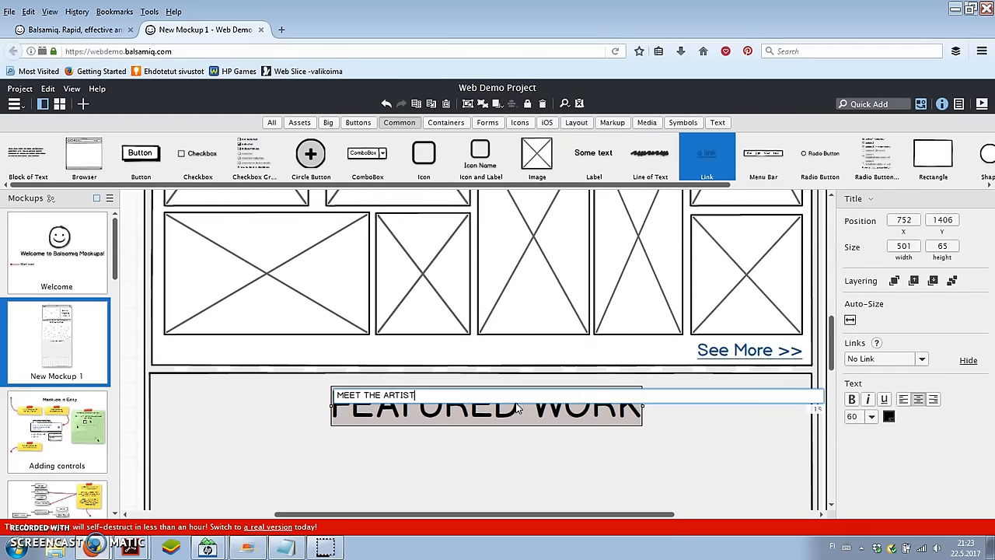
{"action": "key", "text": "Return"}
{"action": "left_click_drag", "start_coordinate": [556, 415], "coordinate": [545, 414]}
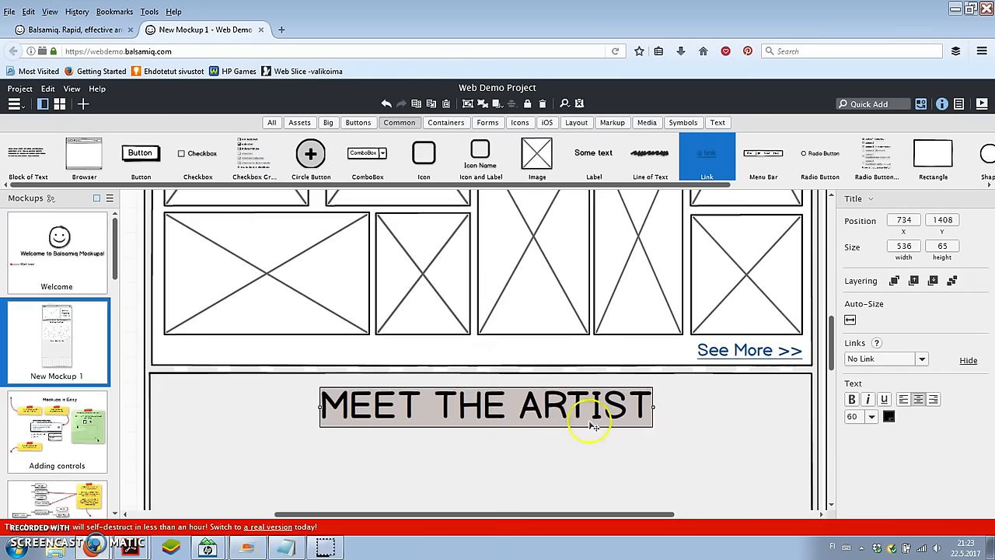
{"action": "left_click", "coordinate": [614, 447]}
- Add a square image placeholder at the left of the grey rectangle, below the MEET THE ARTIST title
{"action": "scroll", "coordinate": [633, 385], "scroll_direction": "down", "scroll_amount": 3}
{"action": "left_click_drag", "start_coordinate": [536, 154], "coordinate": [352, 498]}
{"action": "scroll", "coordinate": [286, 361], "scroll_direction": "down", "scroll_amount": 1}
{"action": "left_click", "coordinate": [693, 304]}
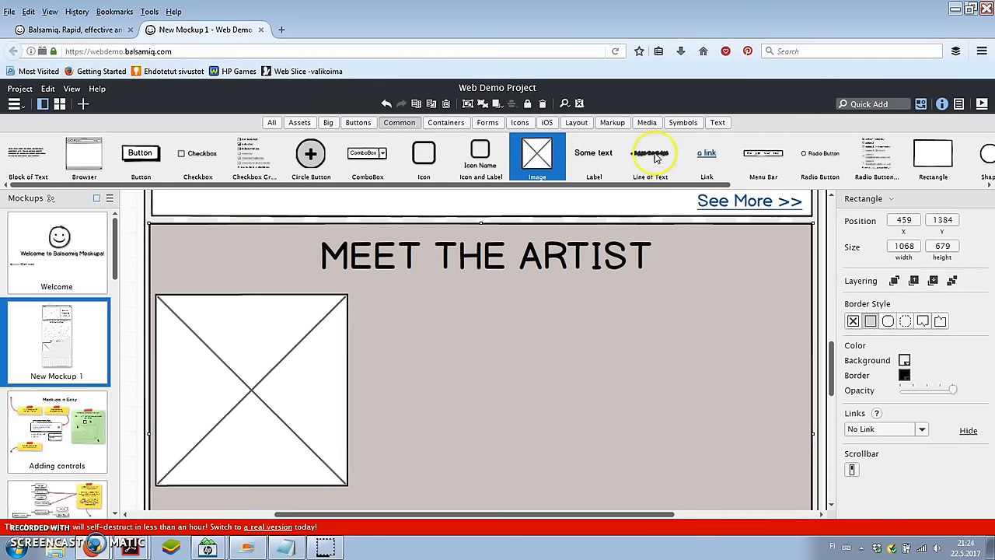
- Add a block of text beside the artist image and enlarge it to fill most of the remaining width
{"action": "left_click", "coordinate": [716, 125]}
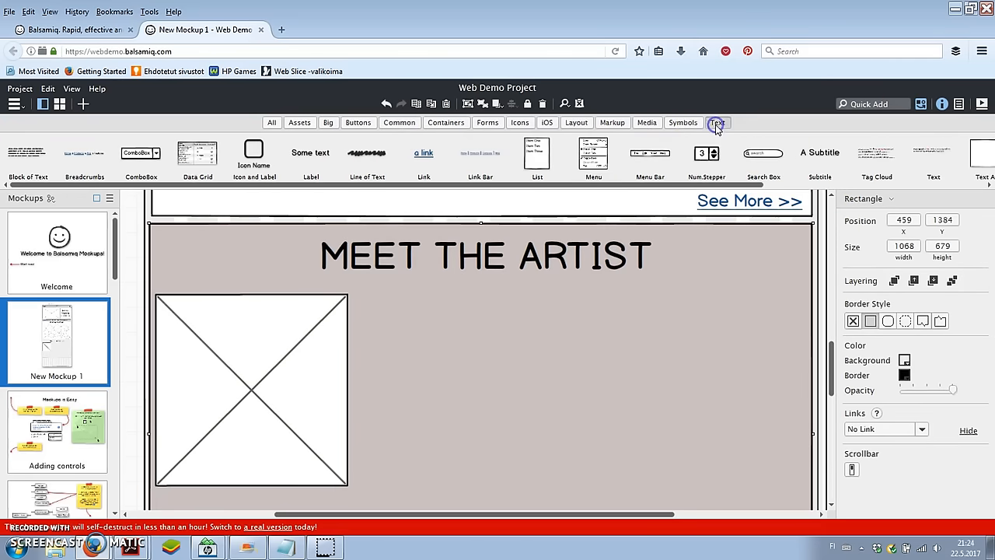
{"action": "left_click_drag", "start_coordinate": [28, 160], "coordinate": [372, 303]}
{"action": "left_click_drag", "start_coordinate": [543, 351], "coordinate": [789, 466]}
{"action": "left_click_drag", "start_coordinate": [733, 396], "coordinate": [704, 397]}
{"action": "left_click", "coordinate": [739, 472]}
{"action": "left_click", "coordinate": [674, 291]}
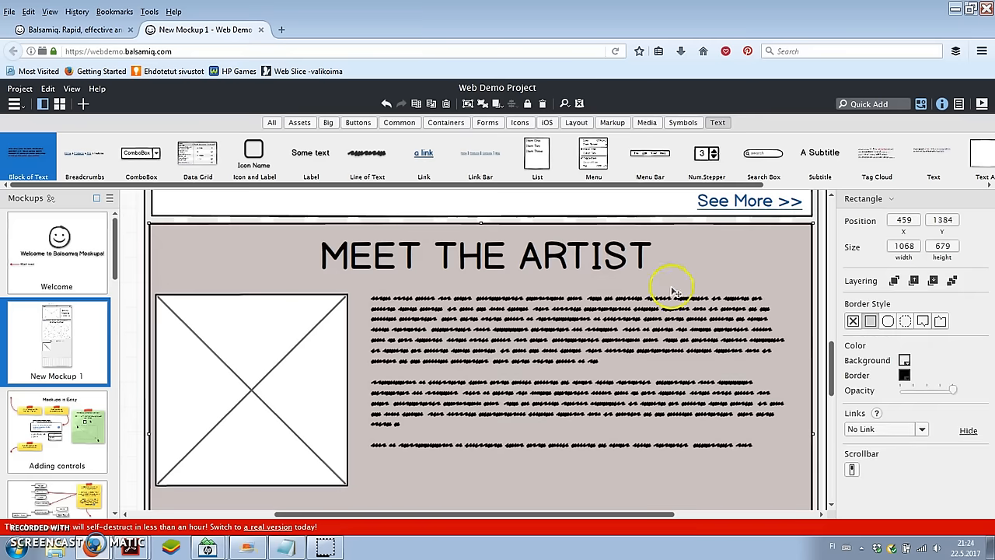
- Duplicate the See More >> link and place the copy below the end of the artist text block
{"action": "scroll", "coordinate": [777, 256], "scroll_direction": "down", "scroll_amount": 2}
{"action": "scroll", "coordinate": [770, 225], "scroll_direction": "up", "scroll_amount": 3}
{"action": "right_click", "coordinate": [758, 219]}
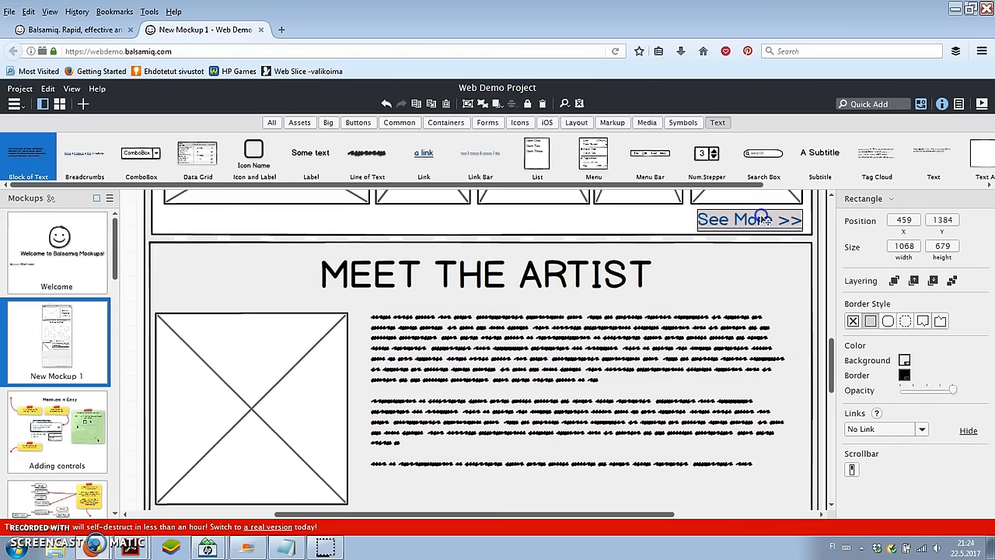
{"action": "left_click", "coordinate": [418, 103]}
{"action": "scroll", "coordinate": [731, 234], "scroll_direction": "down", "scroll_amount": 1}
{"action": "left_click_drag", "start_coordinate": [736, 197], "coordinate": [696, 473]}
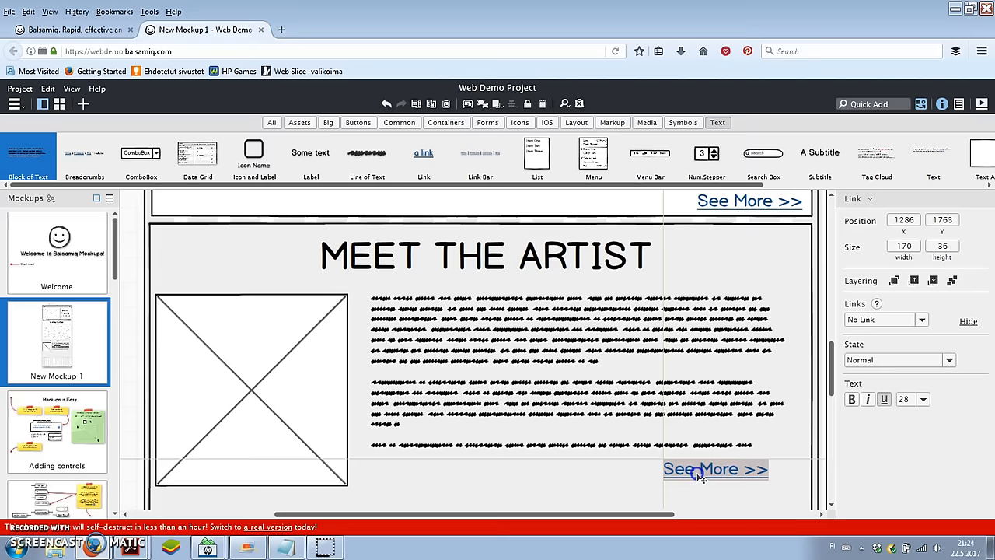
- Change the copied link's text in the MEET THE ARTIST section to "Learn More >>"
{"action": "scroll", "coordinate": [713, 476], "scroll_direction": "down", "scroll_amount": 1}
{"action": "double_click", "coordinate": [732, 426]}
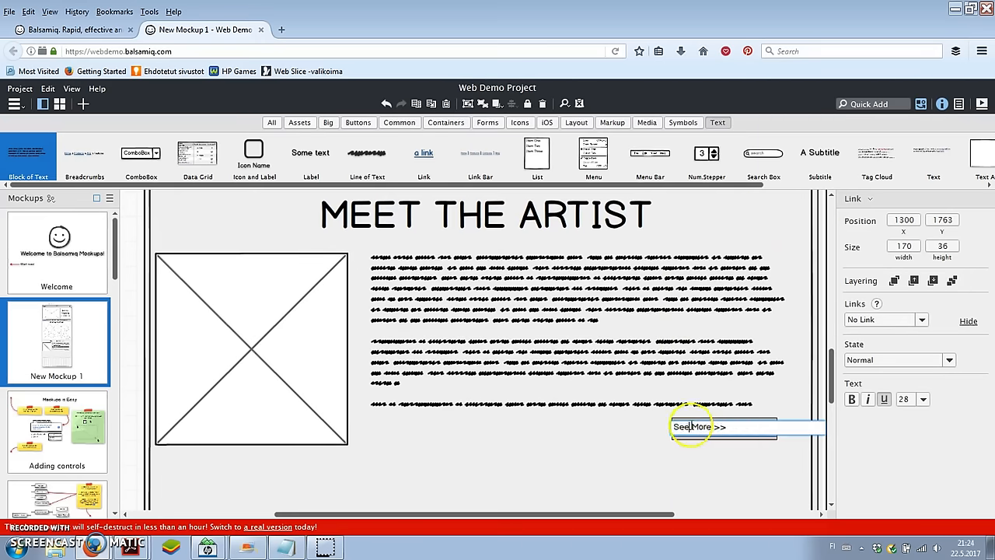
{"action": "key", "text": "Return"}
- Shorten the grey artist rectangle to about 446 high and move the Learn More >> link into its lower-right corner
{"action": "scroll", "coordinate": [619, 422], "scroll_direction": "down", "scroll_amount": 3}
{"action": "left_click", "coordinate": [575, 443]}
{"action": "left_click_drag", "start_coordinate": [479, 473], "coordinate": [511, 331]}
{"action": "left_click_drag", "start_coordinate": [735, 303], "coordinate": [737, 308]}
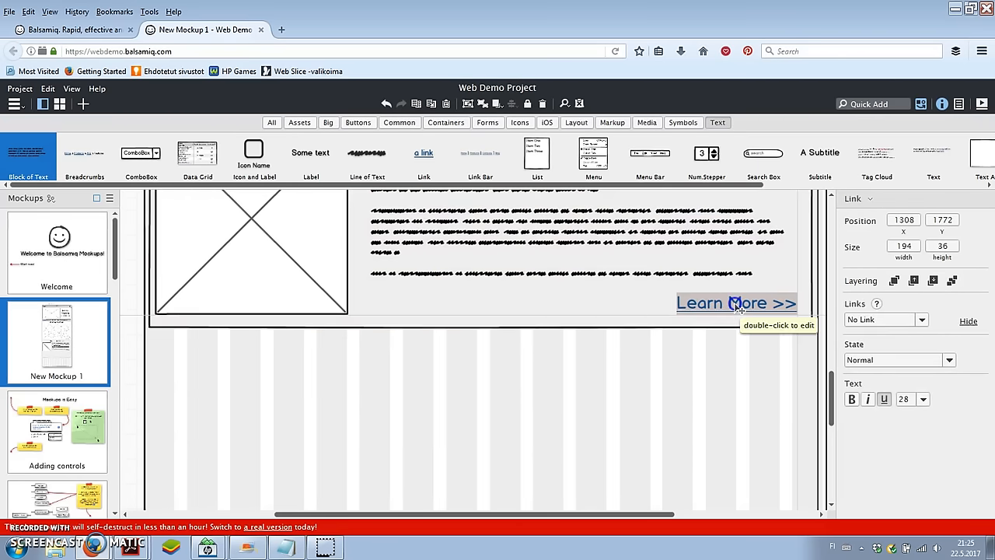
{"action": "left_click", "coordinate": [725, 406]}
- Duplicate the artist section's rectangle, place the copy directly beneath it, and make the copy's background white
{"action": "scroll", "coordinate": [721, 412], "scroll_direction": "up", "scroll_amount": 6}
{"action": "scroll", "coordinate": [721, 412], "scroll_direction": "down", "scroll_amount": 7}
{"action": "left_click", "coordinate": [416, 266]}
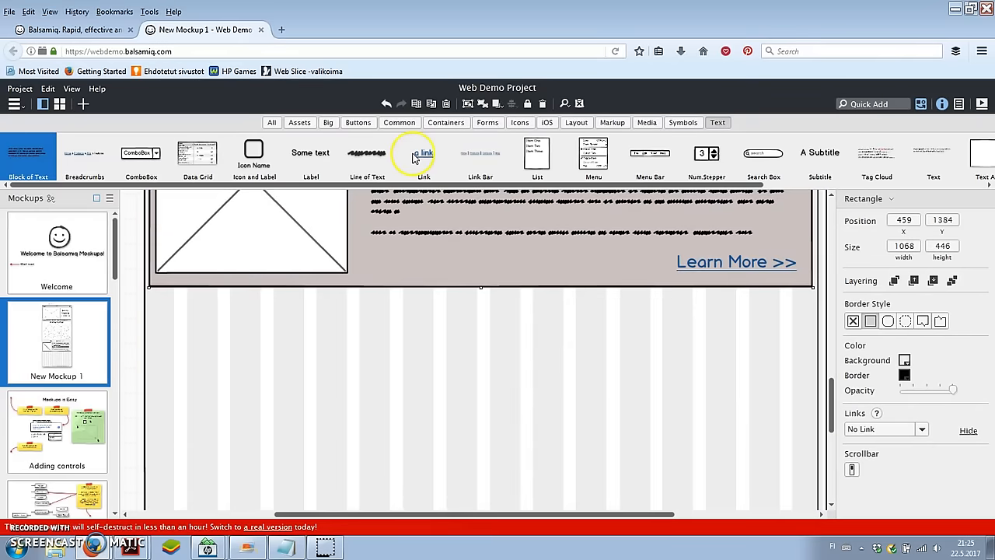
{"action": "left_click", "coordinate": [417, 104]}
{"action": "left_click_drag", "start_coordinate": [471, 260], "coordinate": [466, 486]}
{"action": "left_click_drag", "start_coordinate": [528, 373], "coordinate": [523, 374]}
{"action": "scroll", "coordinate": [639, 420], "scroll_direction": "down", "scroll_amount": 1}
{"action": "left_click", "coordinate": [903, 360]}
{"action": "left_click", "coordinate": [899, 392]}
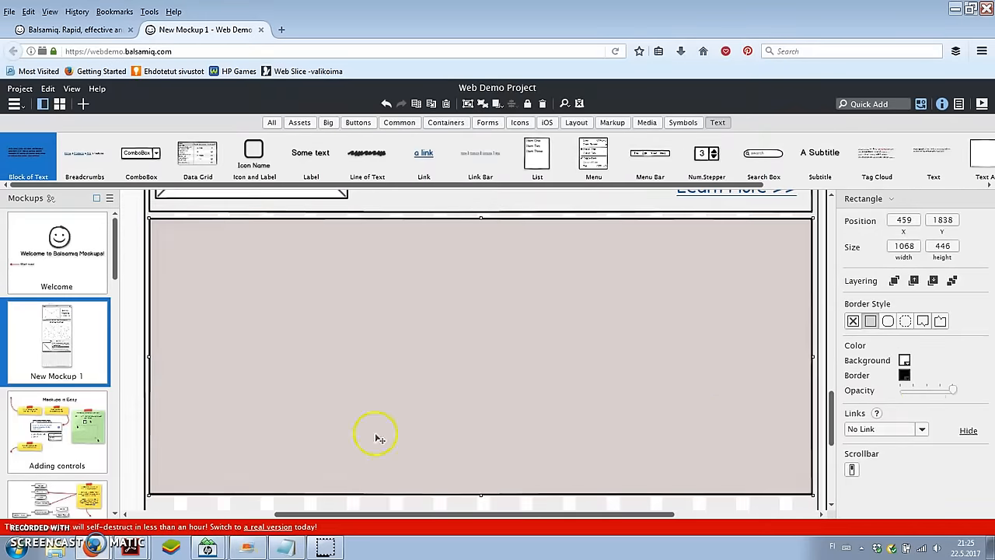
{"action": "left_click", "coordinate": [378, 498]}
- Set the MEET THE ARTIST rectangle's background to a slightly darker grey
{"action": "scroll", "coordinate": [495, 386], "scroll_direction": "up", "scroll_amount": 7}
{"action": "left_click", "coordinate": [548, 464]}
{"action": "left_click", "coordinate": [905, 360]}
{"action": "left_click", "coordinate": [881, 393]}
{"action": "left_click", "coordinate": [603, 493]}
{"action": "scroll", "coordinate": [593, 447], "scroll_direction": "down", "scroll_amount": 3}
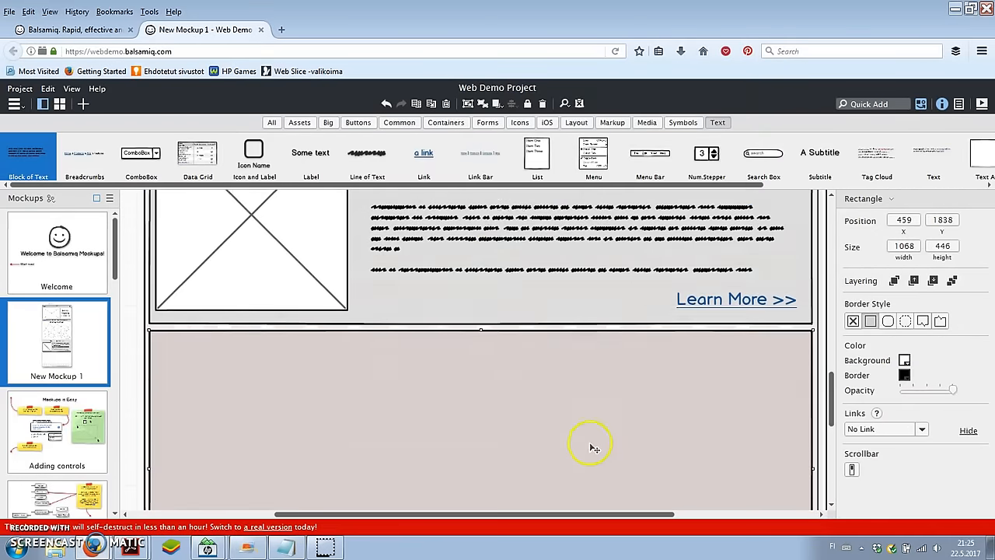
- Duplicate the MEET THE ARTIST title, centre the copy near the top of the white rectangle, and change its text to "YOUTUBE"
{"action": "scroll", "coordinate": [597, 448], "scroll_direction": "up", "scroll_amount": 4}
{"action": "left_click", "coordinate": [483, 309]}
{"action": "left_click", "coordinate": [416, 104]}
{"action": "left_click_drag", "start_coordinate": [497, 366], "coordinate": [506, 400]}
{"action": "double_click", "coordinate": [499, 398]}
{"action": "type", "text": "YouTube"}
{"action": "key", "text": "Return"}
{"action": "left_click_drag", "start_coordinate": [409, 403], "coordinate": [513, 405]}
{"action": "double_click", "coordinate": [524, 406]}
{"action": "type", "text": "YOUTUBE"}
{"action": "key", "text": "Return"}
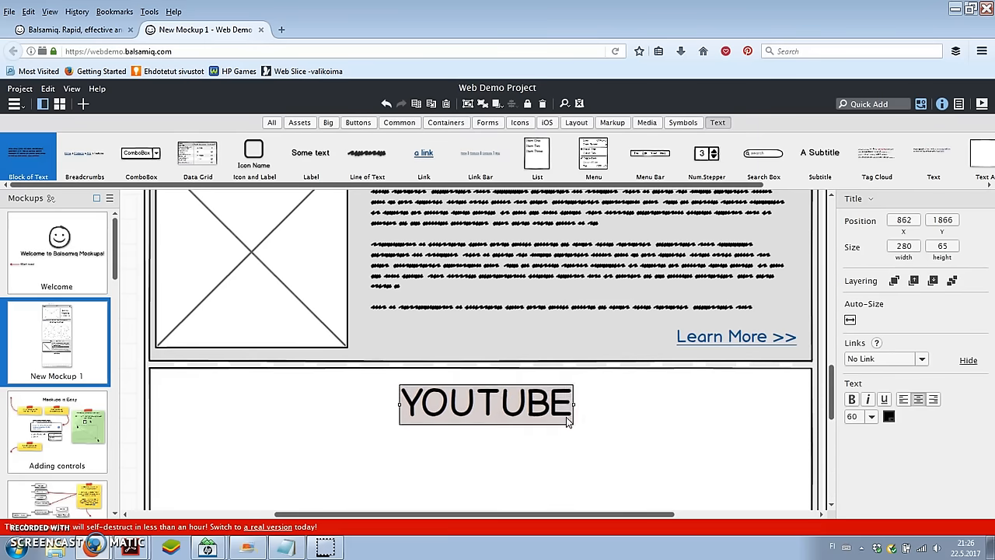
{"action": "left_click", "coordinate": [595, 441]}
- Find the Video Player control and add it at the left of the white rectangle, below the YOUTUBE title
{"action": "scroll", "coordinate": [606, 449], "scroll_direction": "down", "scroll_amount": 4}
{"action": "scroll", "coordinate": [608, 447], "scroll_direction": "up", "scroll_amount": 1}
{"action": "left_click", "coordinate": [646, 123]}
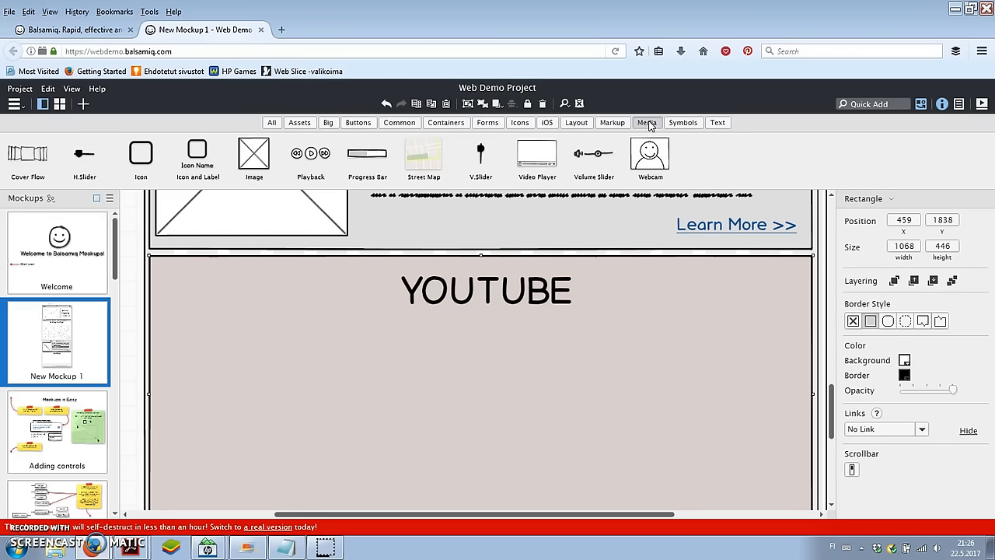
{"action": "left_click", "coordinate": [613, 122]}
{"action": "left_click", "coordinate": [576, 122]}
{"action": "left_click", "coordinate": [519, 122]}
{"action": "left_click_drag", "start_coordinate": [28, 184], "coordinate": [901, 189]}
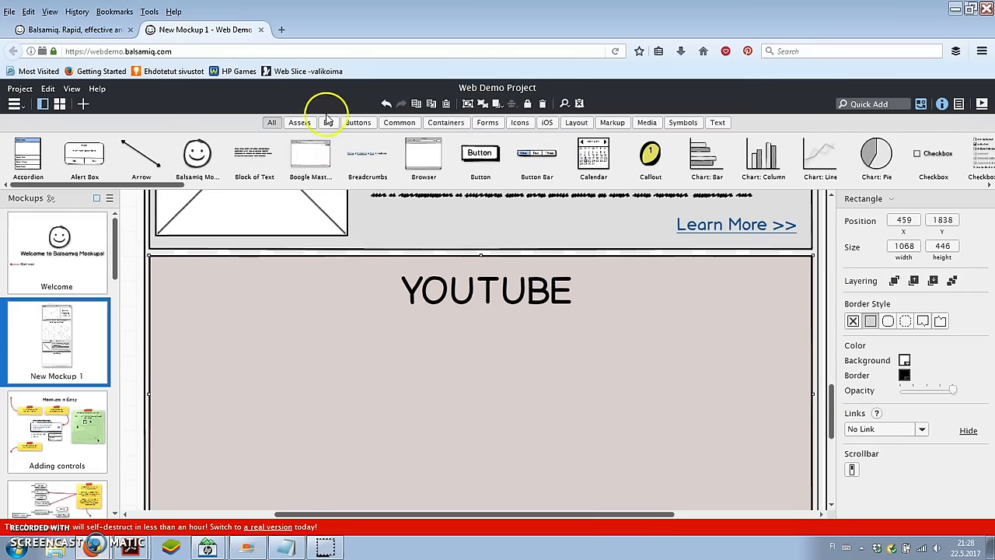
{"action": "left_click", "coordinate": [329, 123]}
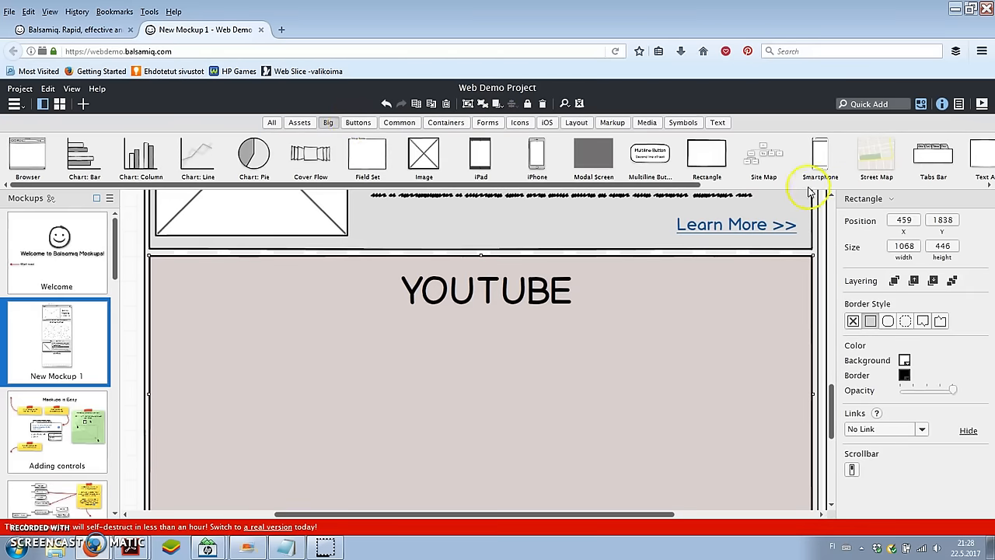
{"action": "left_click_drag", "start_coordinate": [694, 186], "coordinate": [989, 175]}
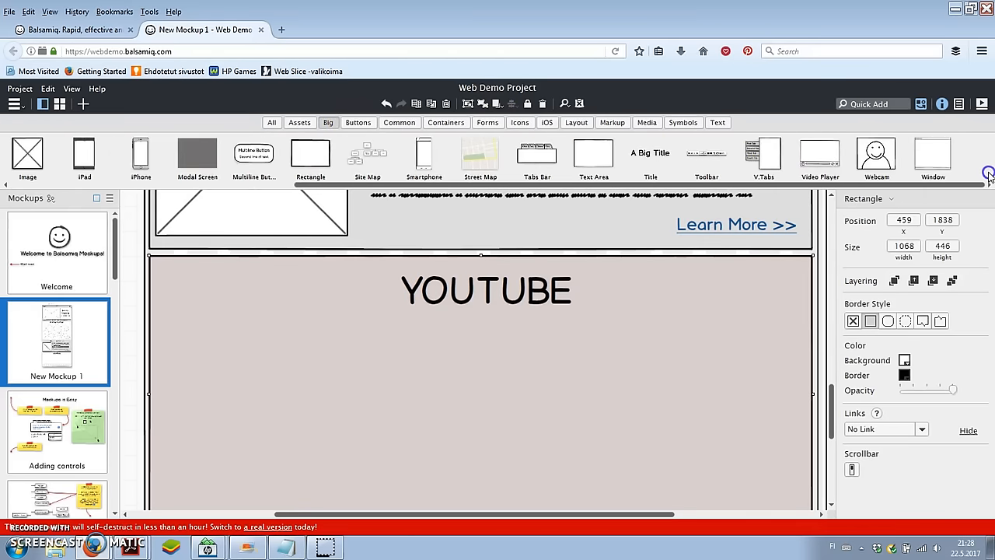
{"action": "left_click_drag", "start_coordinate": [814, 160], "coordinate": [161, 323]}
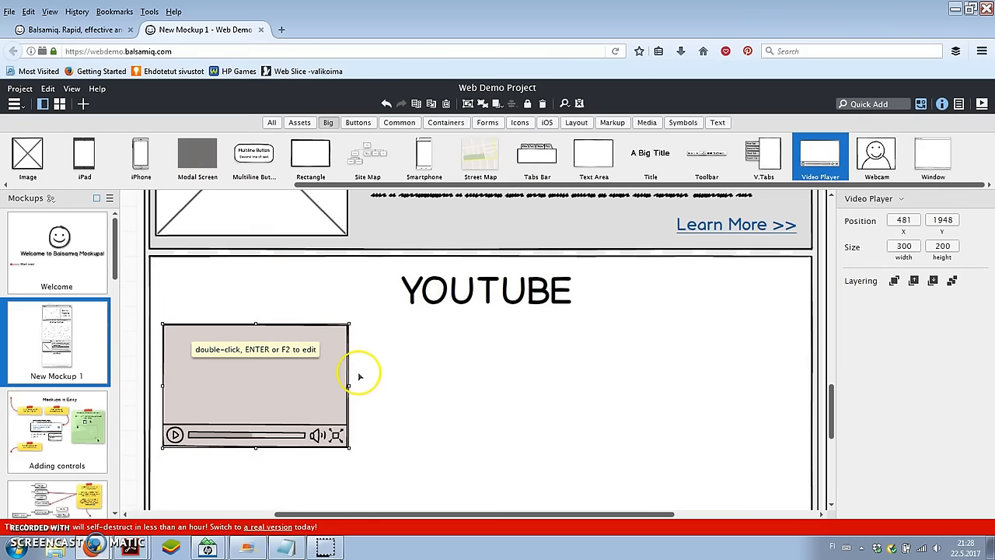
{"action": "scroll", "coordinate": [360, 375], "scroll_direction": "down", "scroll_amount": 3}
{"action": "scroll", "coordinate": [359, 377], "scroll_direction": "up", "scroll_amount": 3}
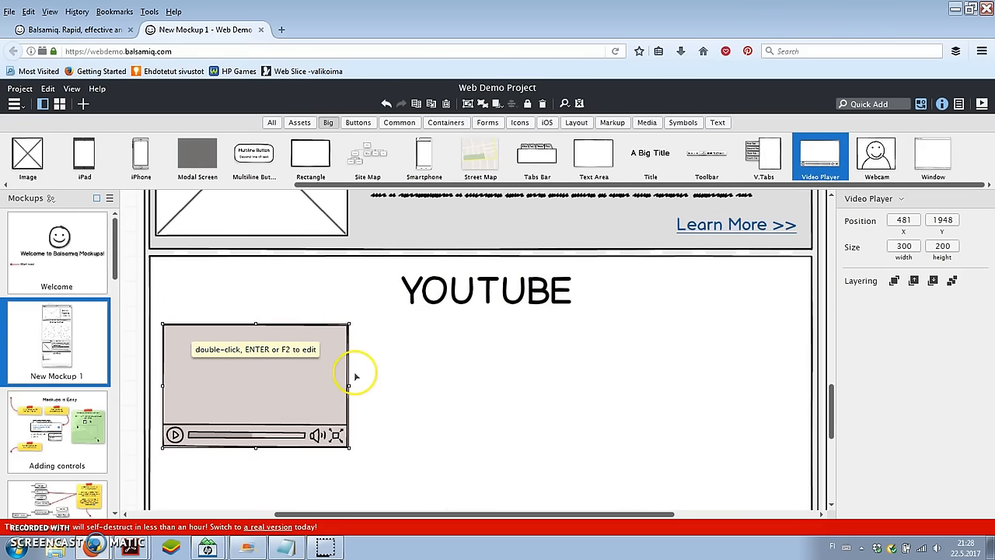
- Move the video player to the right side of the YOUTUBE section and enlarge it to about 650 x 337
{"action": "left_click_drag", "start_coordinate": [290, 374], "coordinate": [723, 377]}
{"action": "left_click_drag", "start_coordinate": [616, 437], "coordinate": [391, 476]}
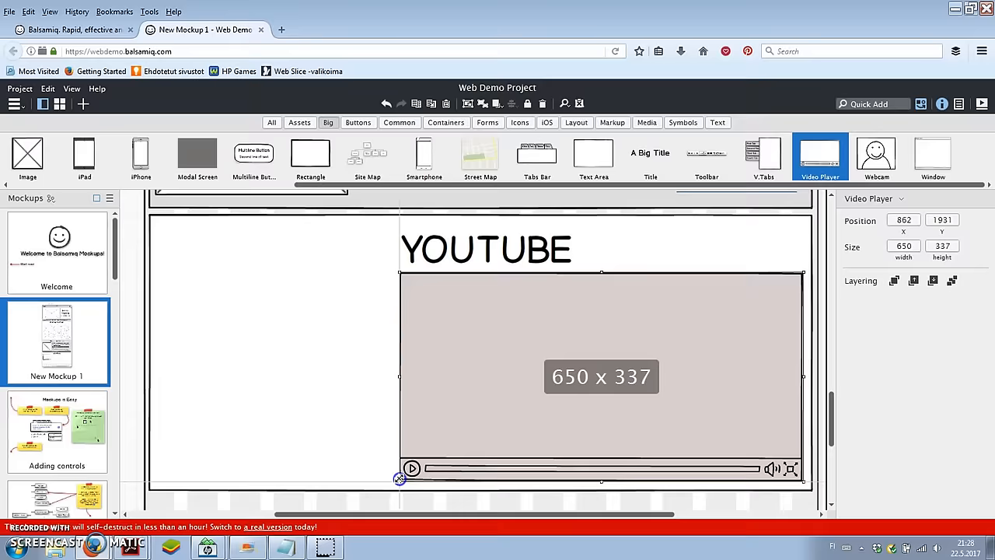
{"action": "left_click", "coordinate": [797, 243]}
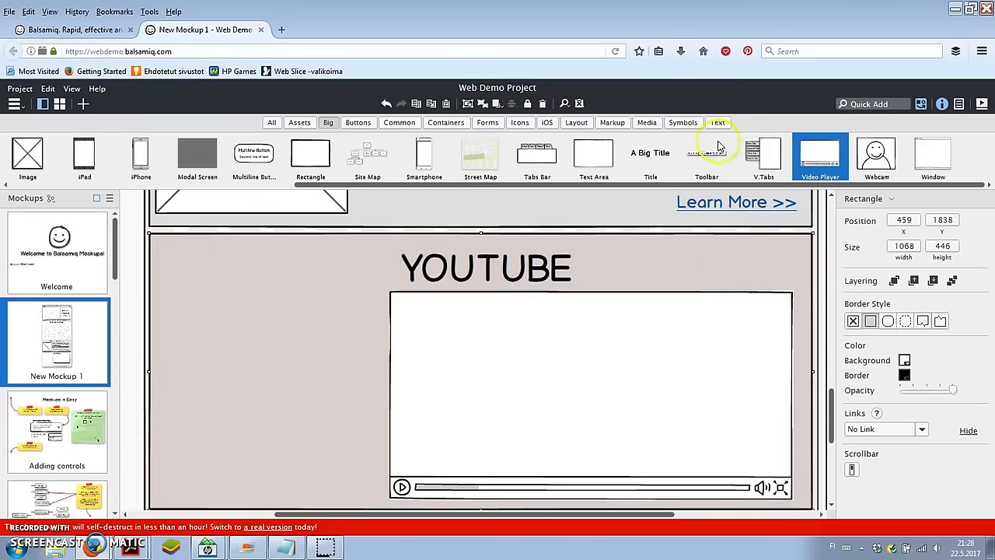
- Add a YouTube Play icon and centre it in the video player
{"action": "left_click", "coordinate": [523, 124]}
{"action": "left_click_drag", "start_coordinate": [15, 185], "coordinate": [967, 198]}
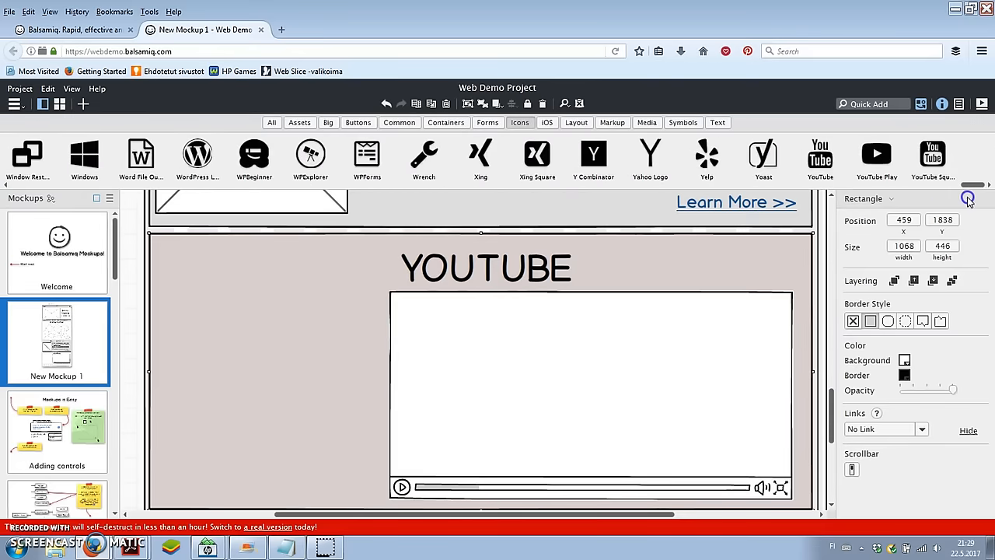
{"action": "left_click_drag", "start_coordinate": [877, 152], "coordinate": [551, 363]}
{"action": "left_click", "coordinate": [586, 384]}
{"action": "left_click", "coordinate": [579, 388]}
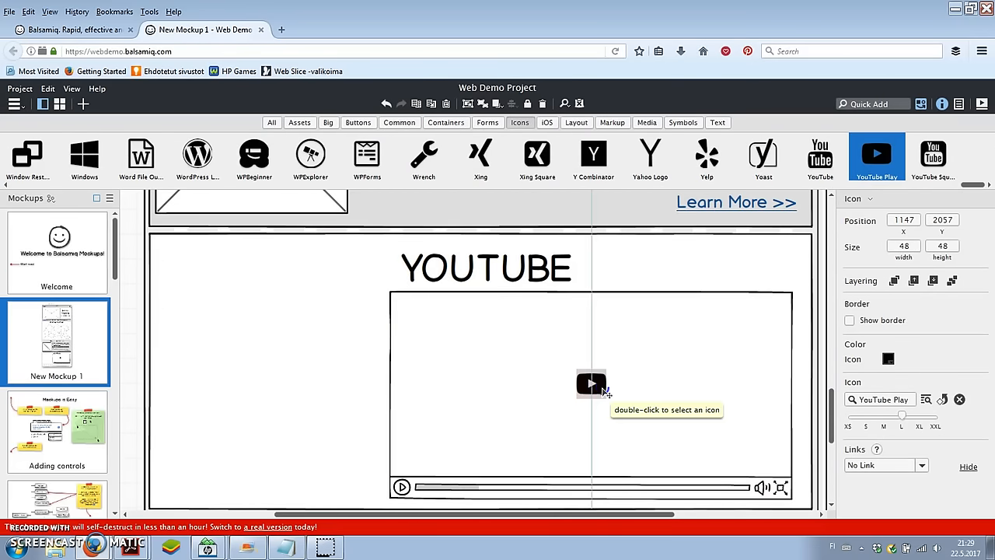
{"action": "left_click", "coordinate": [329, 384]}
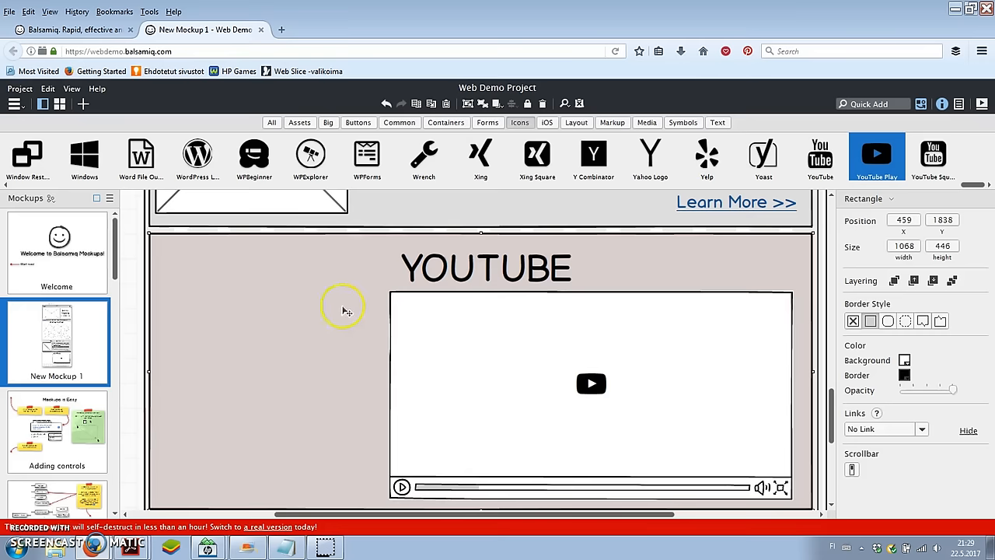
- Add a block of text to the left of the video player and enlarge it to fill the free space
{"action": "left_click", "coordinate": [717, 122]}
{"action": "left_click_drag", "start_coordinate": [28, 156], "coordinate": [169, 298]}
{"action": "left_click_drag", "start_coordinate": [244, 347], "coordinate": [238, 492]}
{"action": "left_click_drag", "start_coordinate": [341, 389], "coordinate": [370, 393]}
{"action": "scroll", "coordinate": [467, 311], "scroll_direction": "up", "scroll_amount": 4}
{"action": "scroll", "coordinate": [485, 320], "scroll_direction": "down", "scroll_amount": 9}
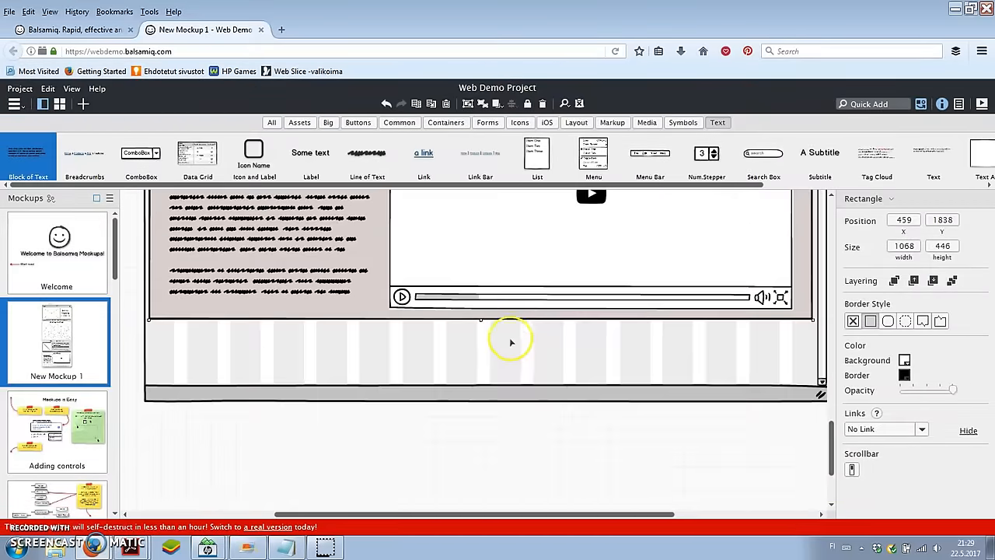
- Extend the browser window and its column grid group downward, making the group about 2977 high
{"action": "left_click", "coordinate": [528, 350]}
{"action": "scroll", "coordinate": [584, 387], "scroll_direction": "down", "scroll_amount": 1}
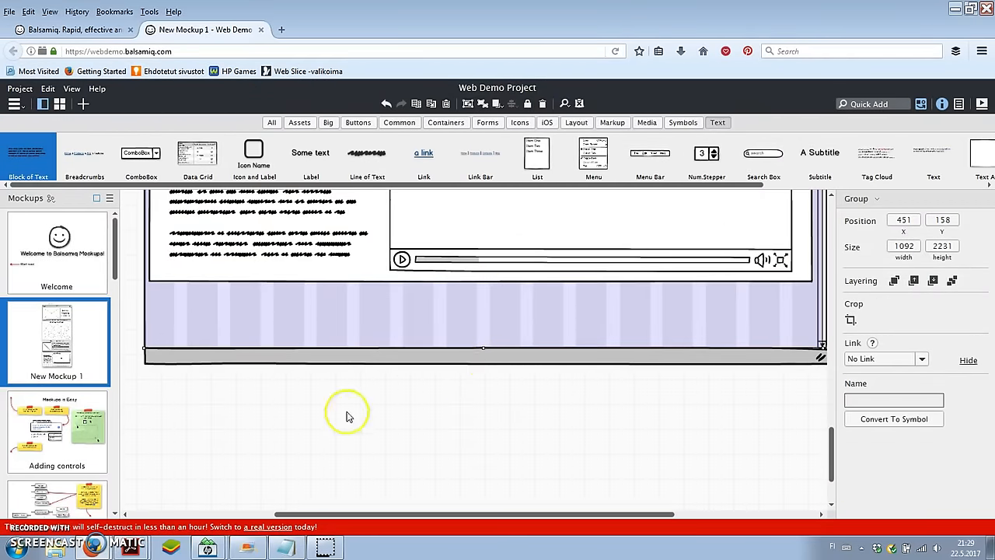
{"action": "left_click_drag", "start_coordinate": [482, 346], "coordinate": [480, 543]}
{"action": "left_click", "coordinate": [562, 359]}
{"action": "scroll", "coordinate": [505, 374], "scroll_direction": "up", "scroll_amount": 5}
{"action": "left_click", "coordinate": [505, 255]}
{"action": "left_click_drag", "start_coordinate": [484, 268], "coordinate": [484, 510]}
{"action": "left_click", "coordinate": [487, 404]}
{"action": "left_click", "coordinate": [490, 364]}
{"action": "left_click_drag", "start_coordinate": [484, 379], "coordinate": [479, 486]}
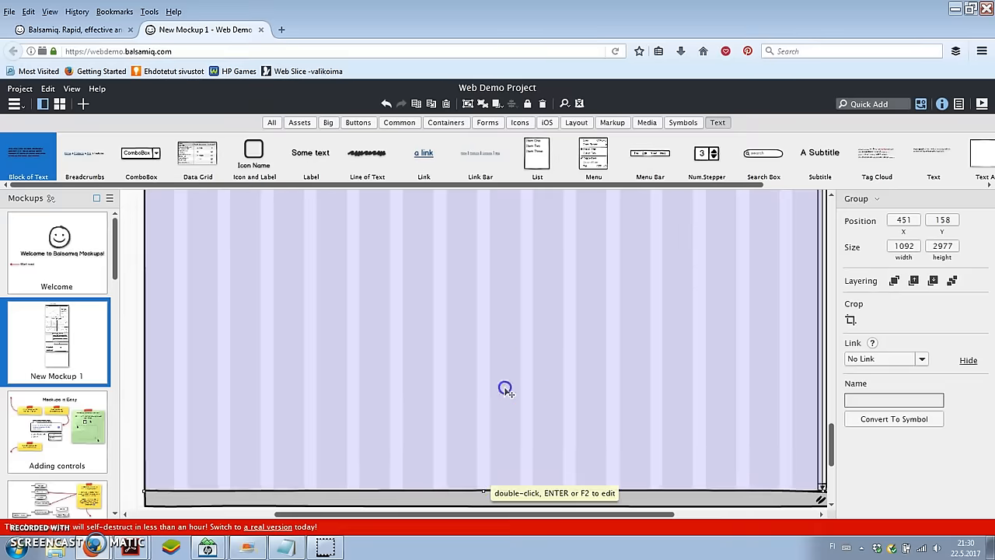
- Duplicate the grey artist rectangle and place the copy directly below the YOUTUBE section
{"action": "scroll", "coordinate": [535, 402], "scroll_direction": "up", "scroll_amount": 5}
{"action": "scroll", "coordinate": [528, 401], "scroll_direction": "up", "scroll_amount": 2}
{"action": "right_click", "coordinate": [195, 215]}
{"action": "left_click", "coordinate": [167, 228]}
{"action": "scroll", "coordinate": [383, 247], "scroll_direction": "up", "scroll_amount": 2}
{"action": "left_click", "coordinate": [384, 247]}
{"action": "left_click", "coordinate": [417, 102]}
{"action": "left_click_drag", "start_coordinate": [447, 263], "coordinate": [448, 495]}
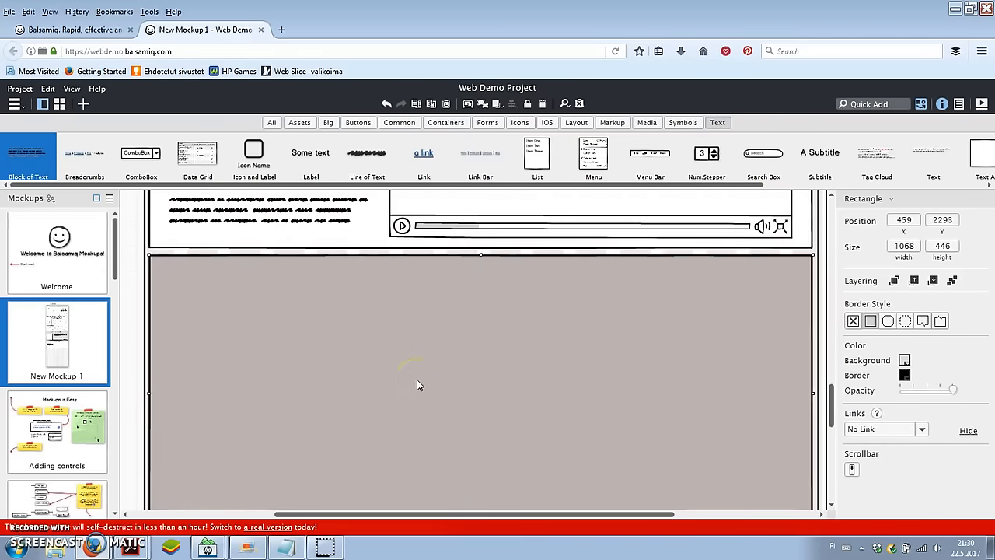
- Narrow the new grey rectangle below the YOUTUBE section to about 553 wide, keeping it against the left edge
{"action": "left_click", "coordinate": [819, 334]}
{"action": "scroll", "coordinate": [817, 332], "scroll_direction": "down", "scroll_amount": 1}
{"action": "left_click", "coordinate": [800, 333]}
{"action": "left_click_drag", "start_coordinate": [811, 356], "coordinate": [491, 338]}
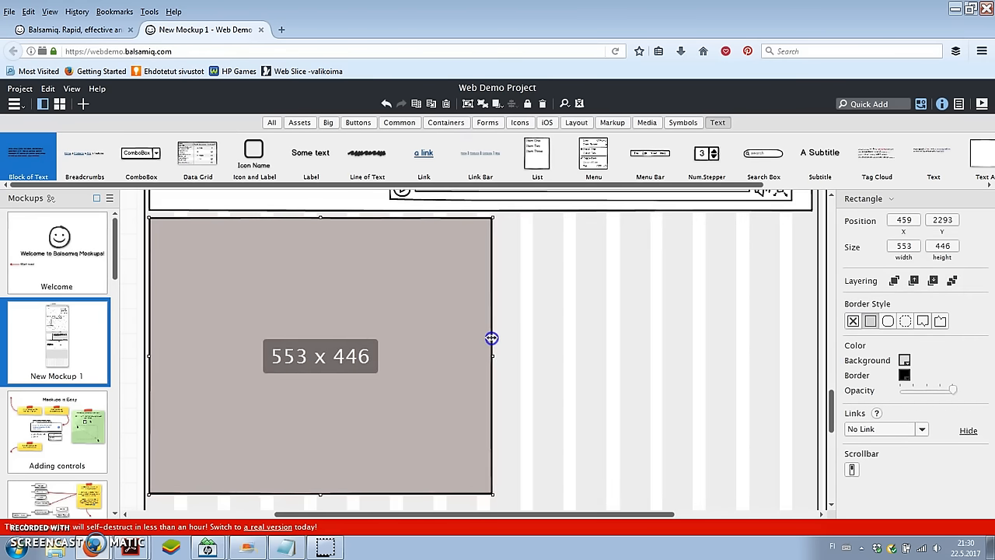
{"action": "right_click", "coordinate": [459, 331]}
{"action": "left_click", "coordinate": [408, 306]}
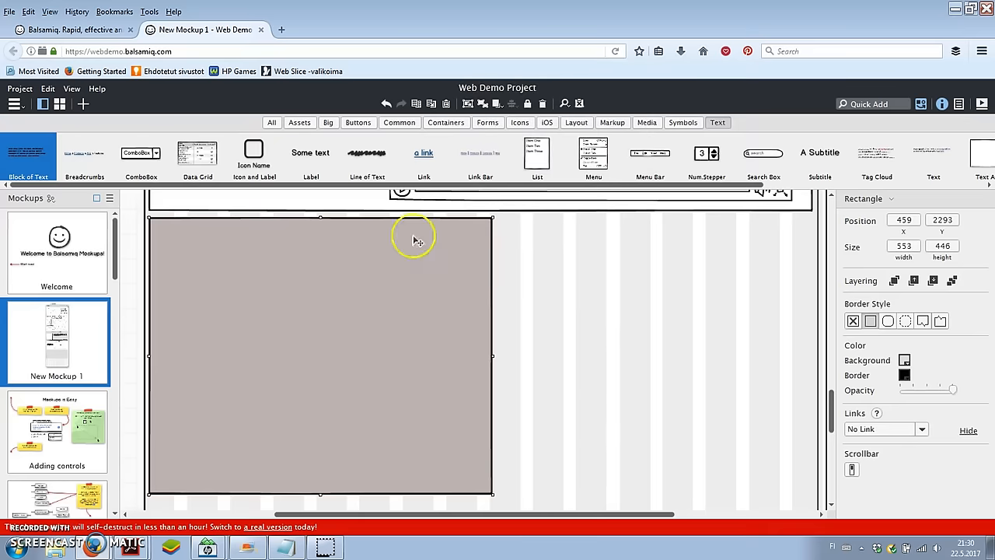
- Duplicate the narrowed grey rectangle and fit both side by side across the page width with a small gap between them
{"action": "left_click", "coordinate": [416, 105]}
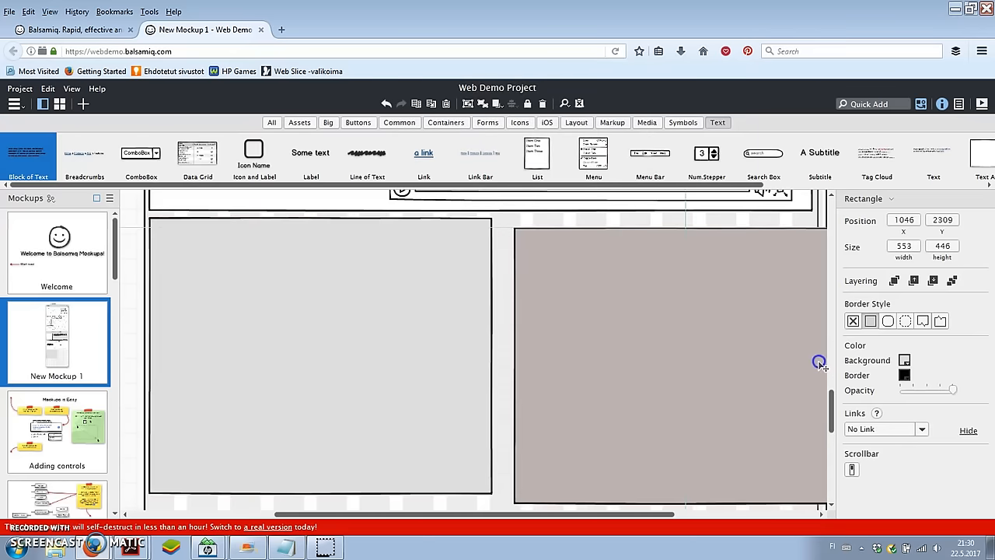
{"action": "left_click_drag", "start_coordinate": [819, 362], "coordinate": [770, 350]}
{"action": "left_click", "coordinate": [462, 359]}
{"action": "left_click", "coordinate": [495, 358]}
{"action": "left_click_drag", "start_coordinate": [468, 356], "coordinate": [488, 356]}
{"action": "scroll", "coordinate": [591, 404], "scroll_direction": "down", "scroll_amount": 1}
{"action": "left_click", "coordinate": [601, 456]}
- Duplicate the YOUTUBE title, place the copy at the top of the left grey rectangle, and change its text to "CONTACT"
{"action": "scroll", "coordinate": [606, 377], "scroll_direction": "up", "scroll_amount": 7}
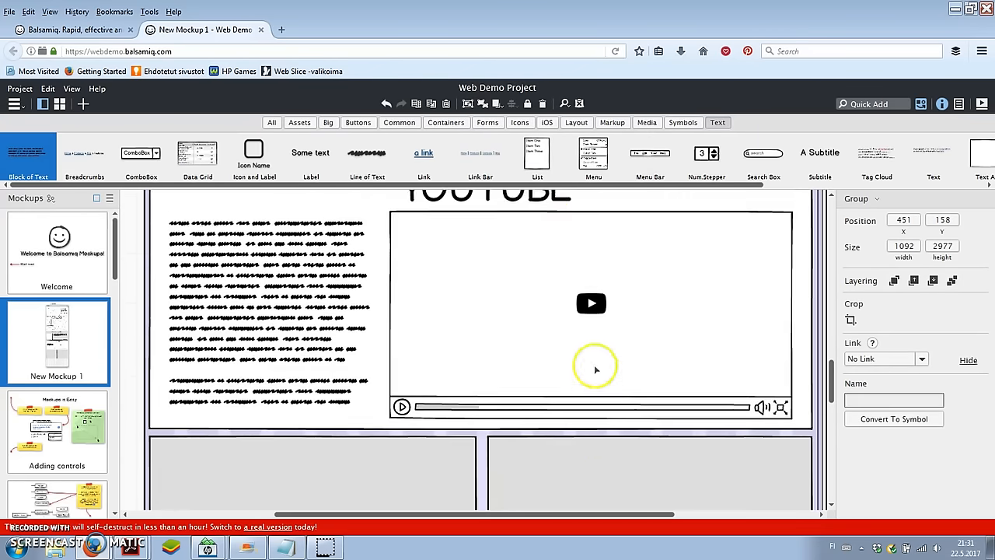
{"action": "left_click", "coordinate": [535, 329]}
{"action": "left_click", "coordinate": [536, 331]}
{"action": "left_click", "coordinate": [417, 104]}
{"action": "scroll", "coordinate": [516, 296], "scroll_direction": "down", "scroll_amount": 3}
{"action": "left_click_drag", "start_coordinate": [516, 296], "coordinate": [313, 418]}
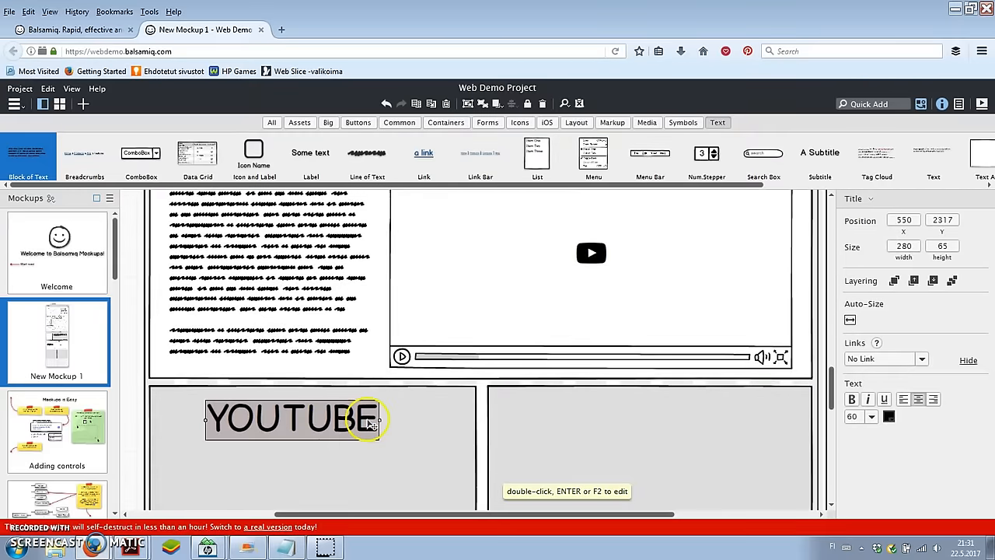
{"action": "double_click", "coordinate": [372, 424]}
{"action": "type", "text": "CONTACT"}
{"action": "left_click", "coordinate": [699, 362]}
{"action": "left_click", "coordinate": [267, 355]}
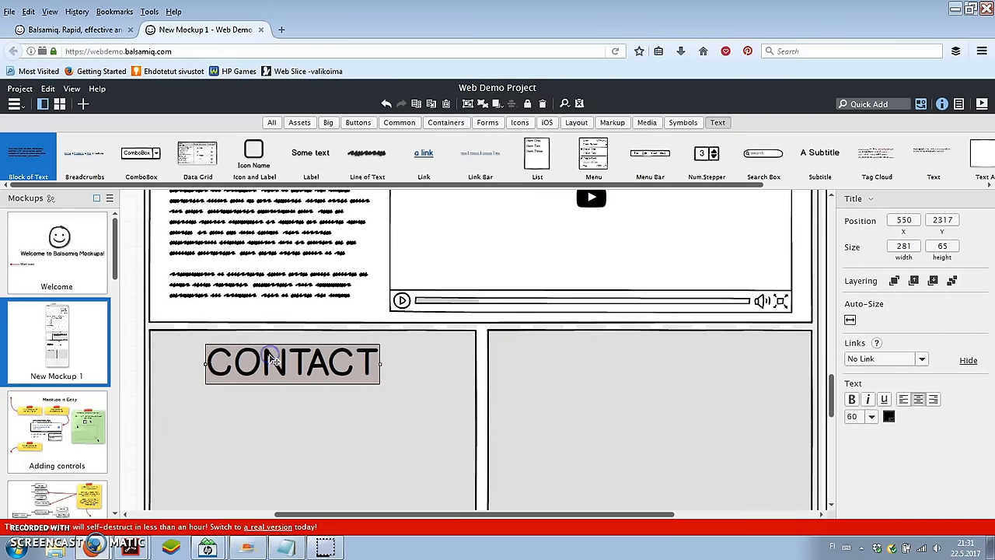